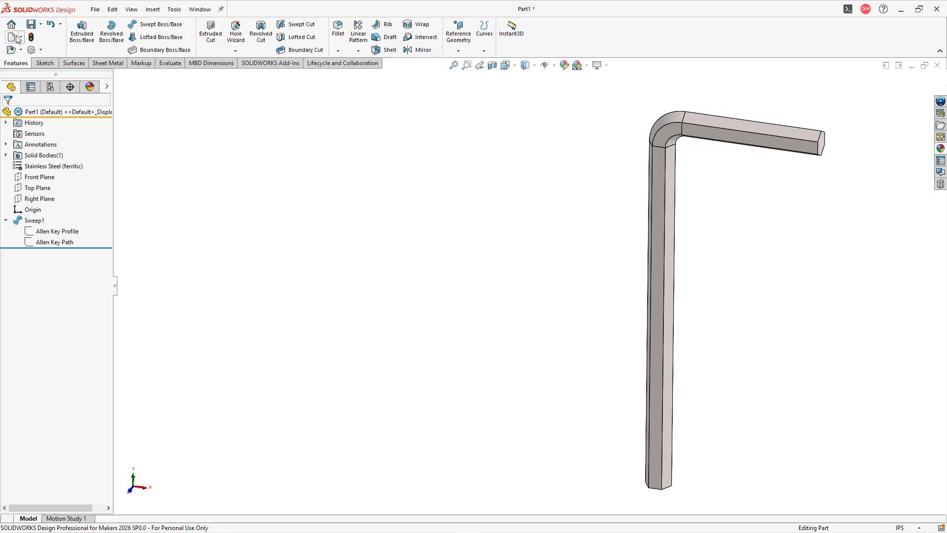
# Create a new part document and show its primary planes.
pyautogui.click(11, 38)
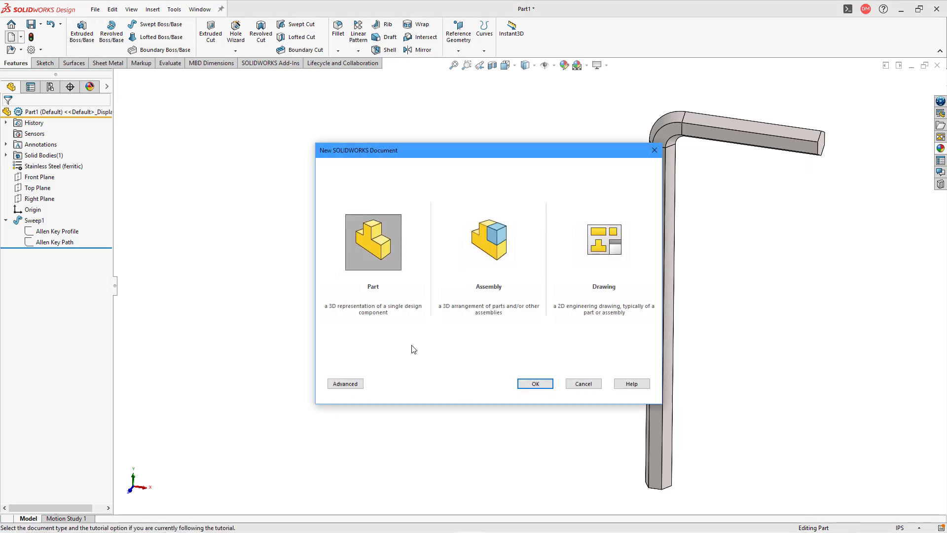
pyautogui.click(535, 384)
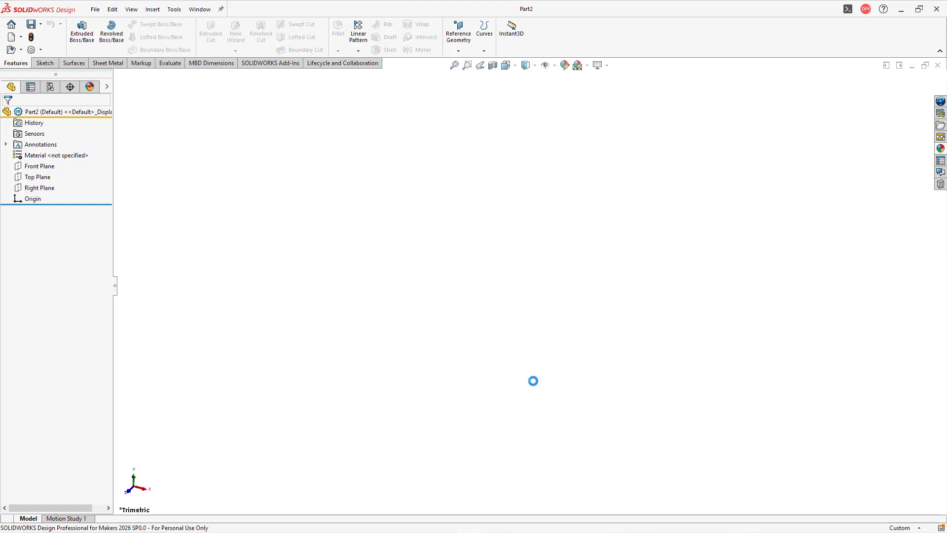
pyautogui.click(554, 66)
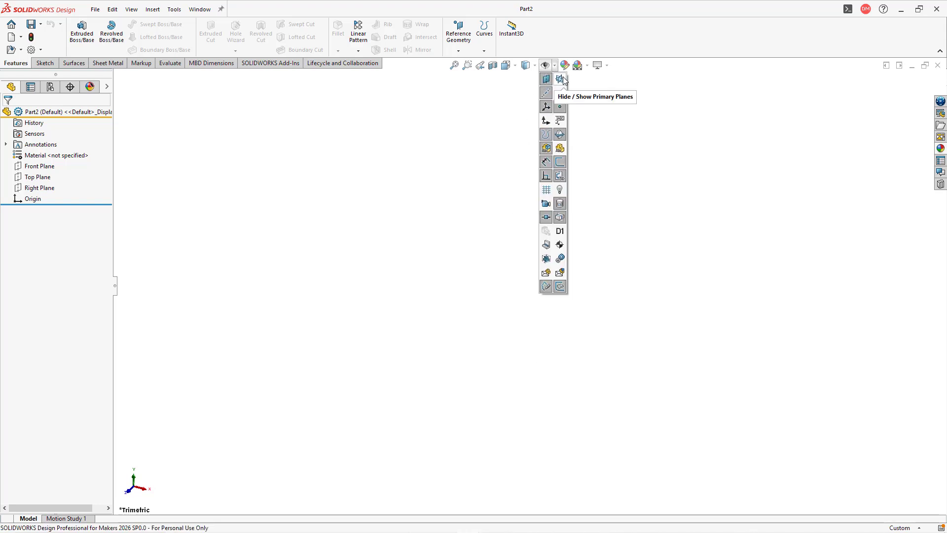
pyautogui.click(561, 80)
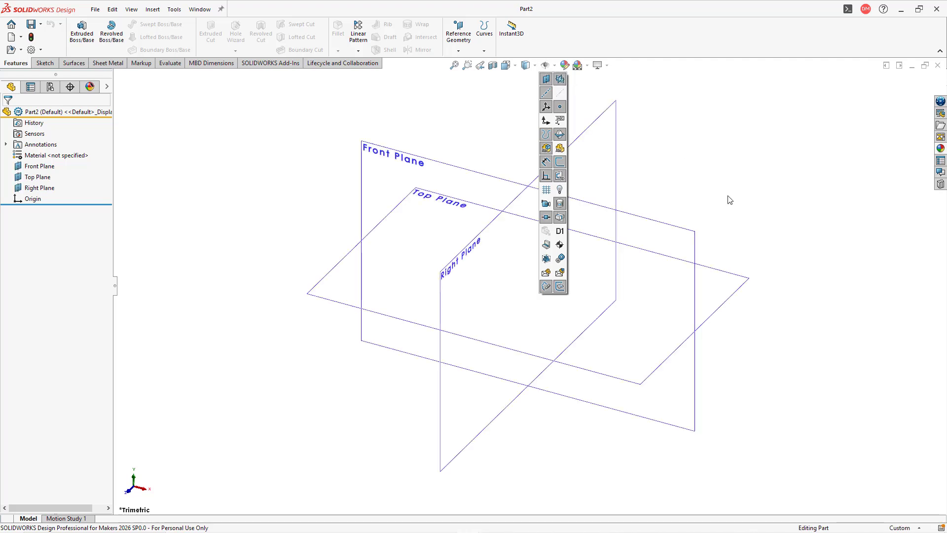
# Set the document units to IPS (inch, pound, second) and start a sketch on the Front Plane.
pyautogui.click(901, 528)
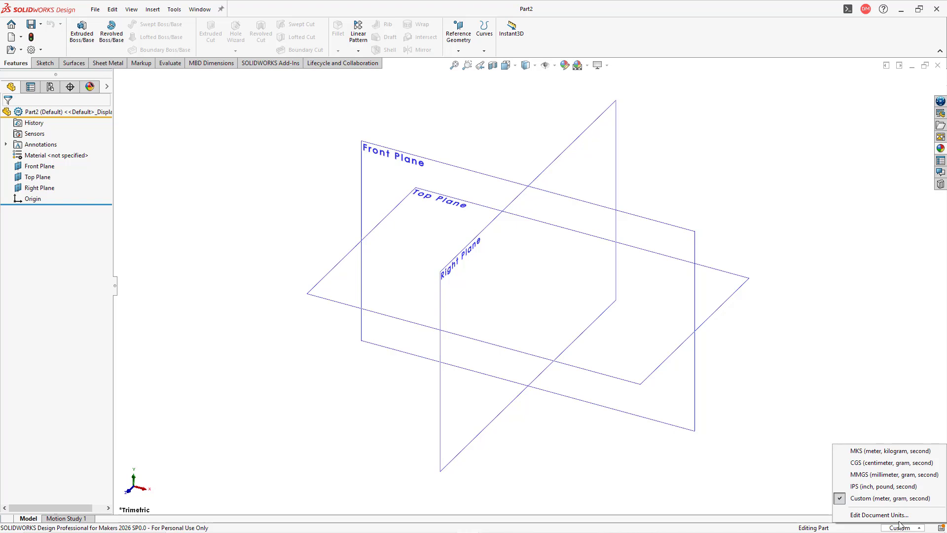
pyautogui.click(897, 488)
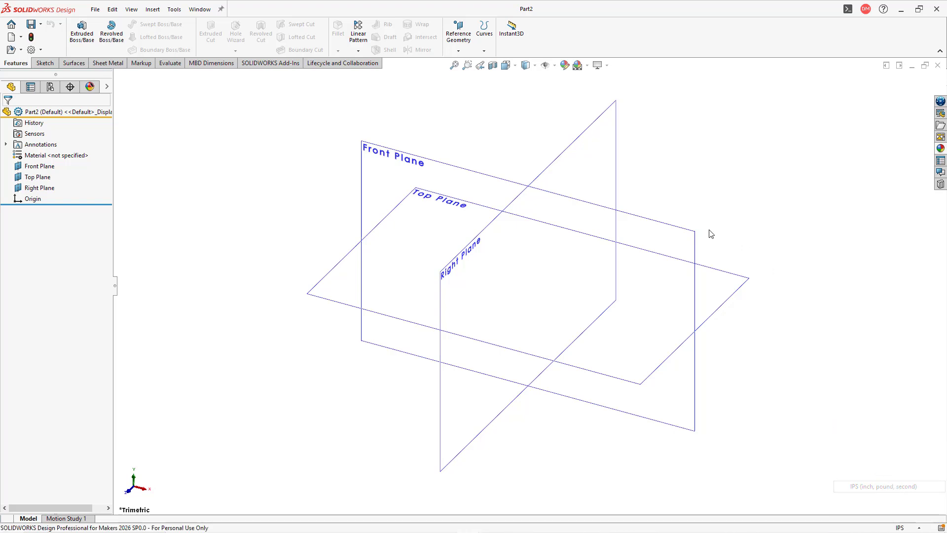
pyautogui.click(681, 228)
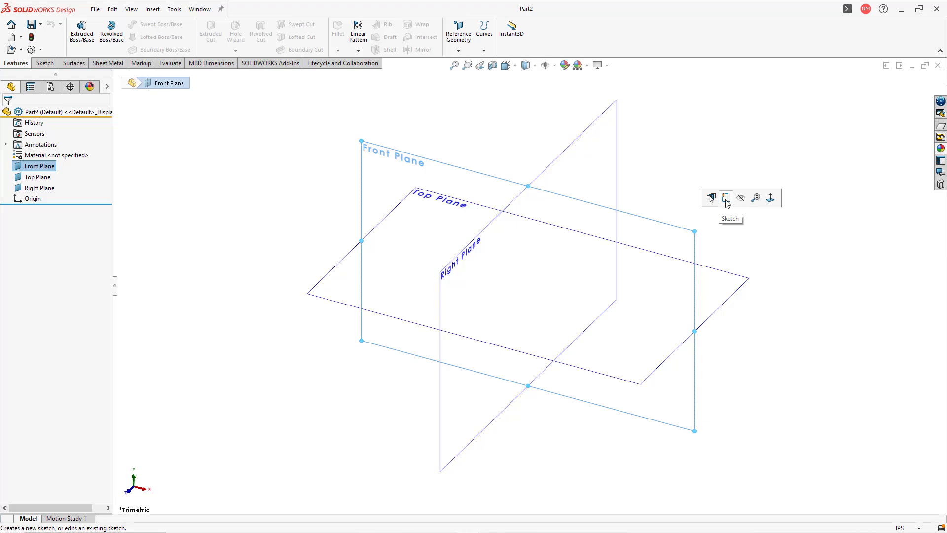
pyautogui.click(725, 198)
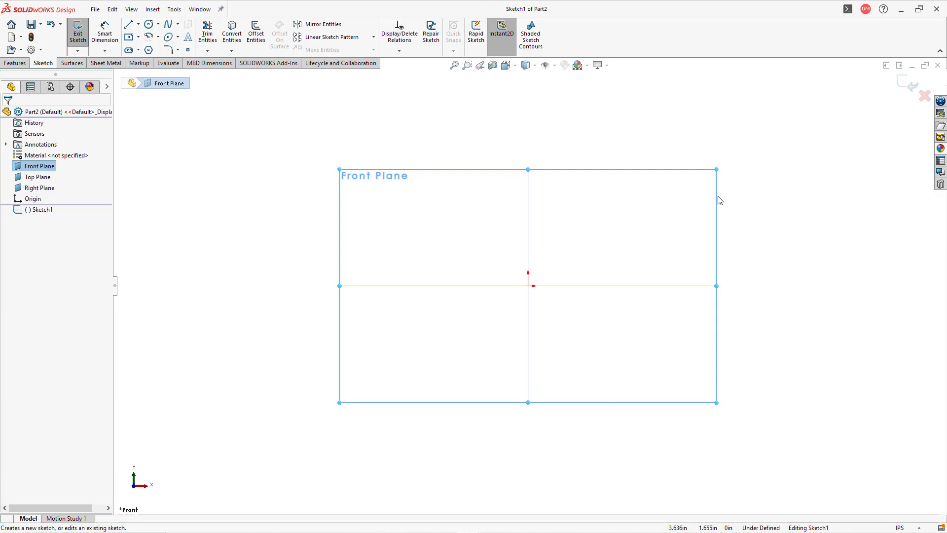
# Sketch a vertical line about 2.01 in up from the origin, continuing into a horizontal line about 1.01 in long to the right.
pyautogui.click(128, 25)
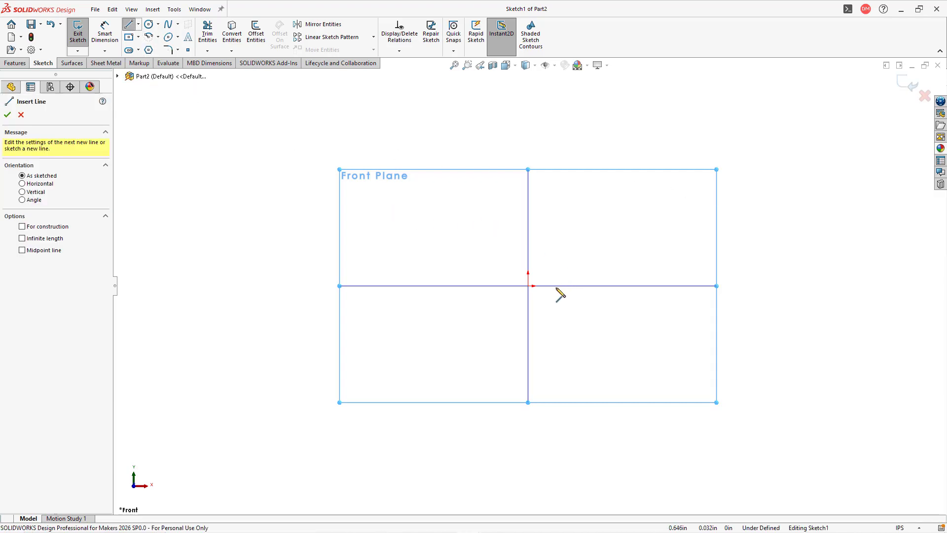
pyautogui.click(528, 286)
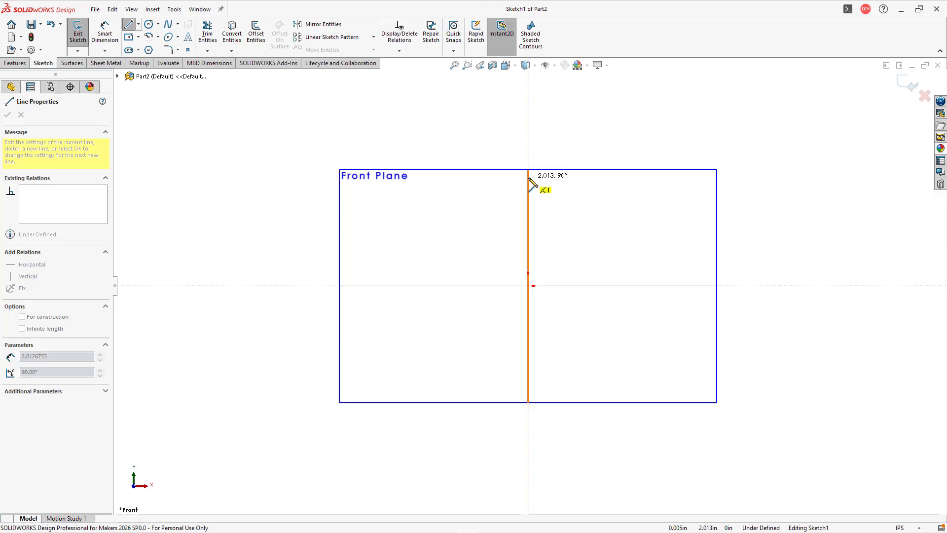
pyautogui.click(528, 177)
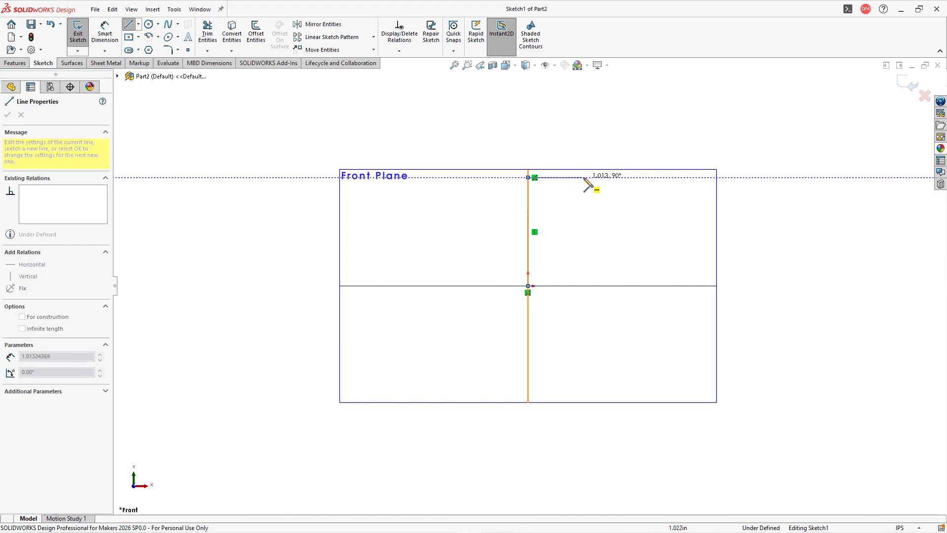
pyautogui.click(585, 177)
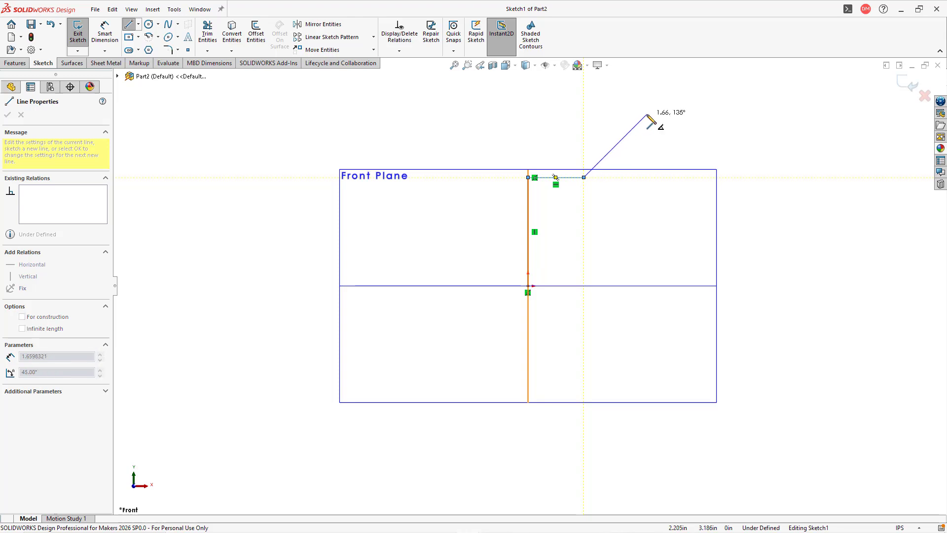
pyautogui.press('Escape')
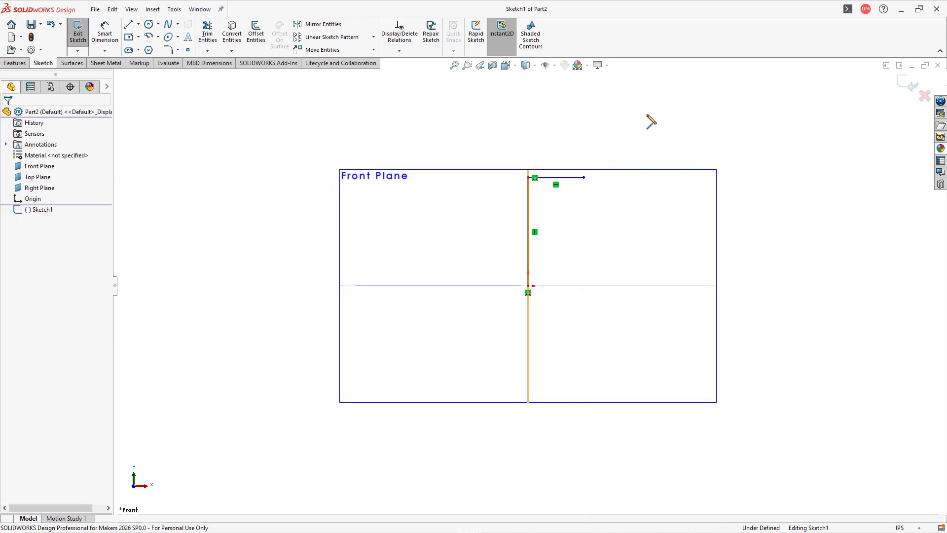
# Hide the primary planes so that only the L-shaped sketch remains in view.
pyautogui.click(545, 65)
pyautogui.click(560, 80)
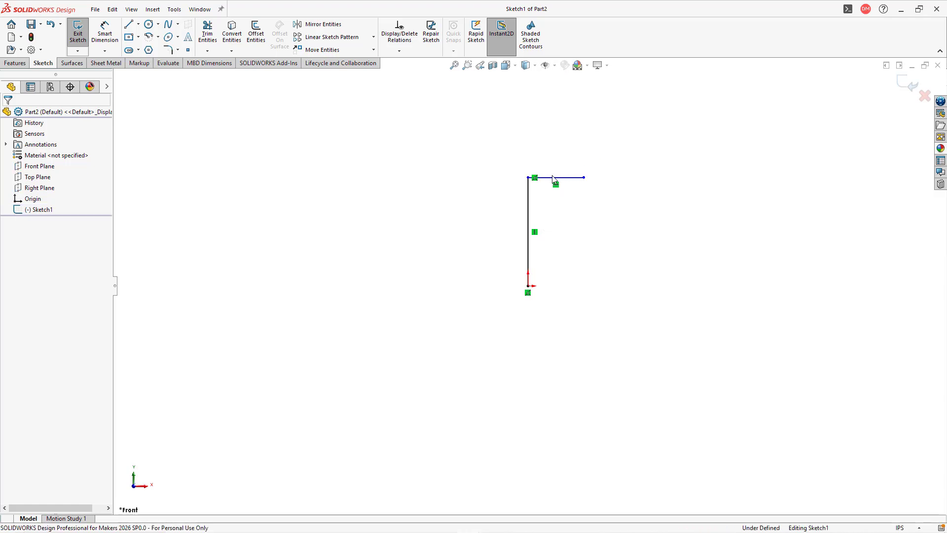
pyautogui.scroll(4, 547, 183)
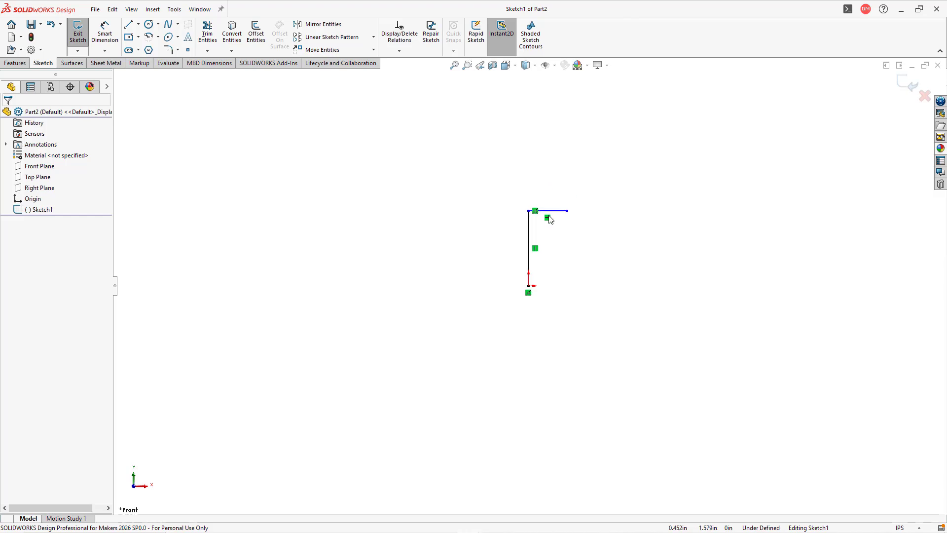
pyautogui.scroll(-6, 548, 215)
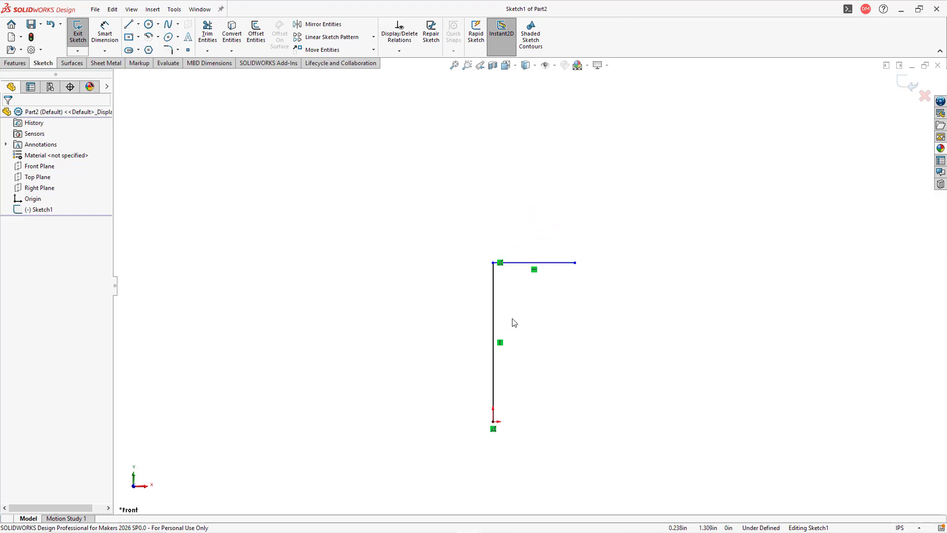
pyautogui.keyDown('ctrl'); pyautogui.moveTo(515, 315); pyautogui.dragTo(523, 234, button='middle'); pyautogui.keyUp('ctrl')
pyautogui.scroll(1, 523, 232)
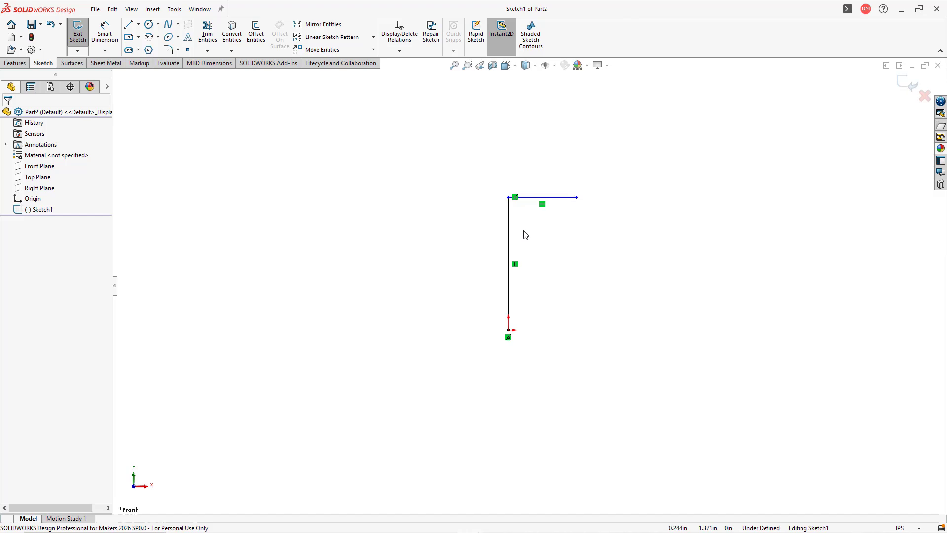
pyautogui.scroll(-1, 523, 234)
pyautogui.scroll(-3, 536, 247)
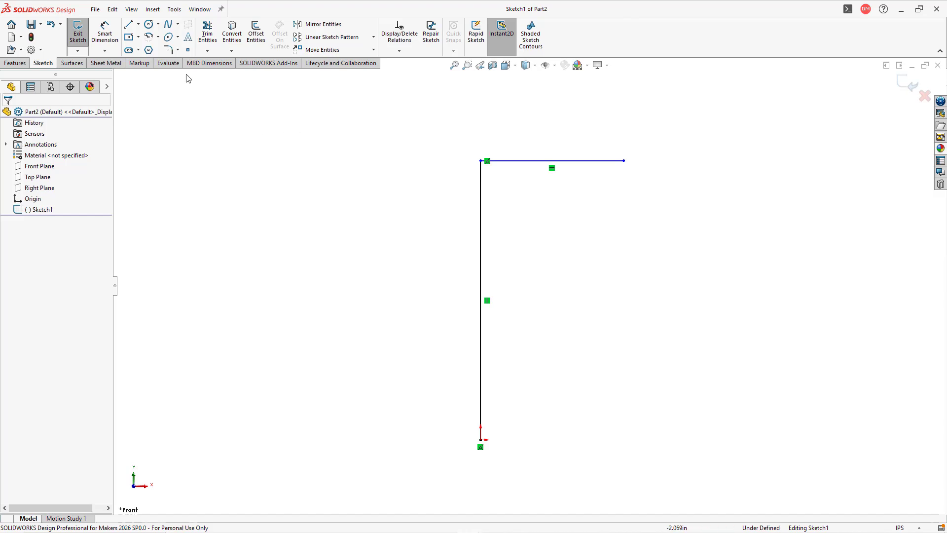
# Round the corner between the vertical and horizontal lines with a 0.125 in sketch fillet.
pyautogui.click(172, 50)
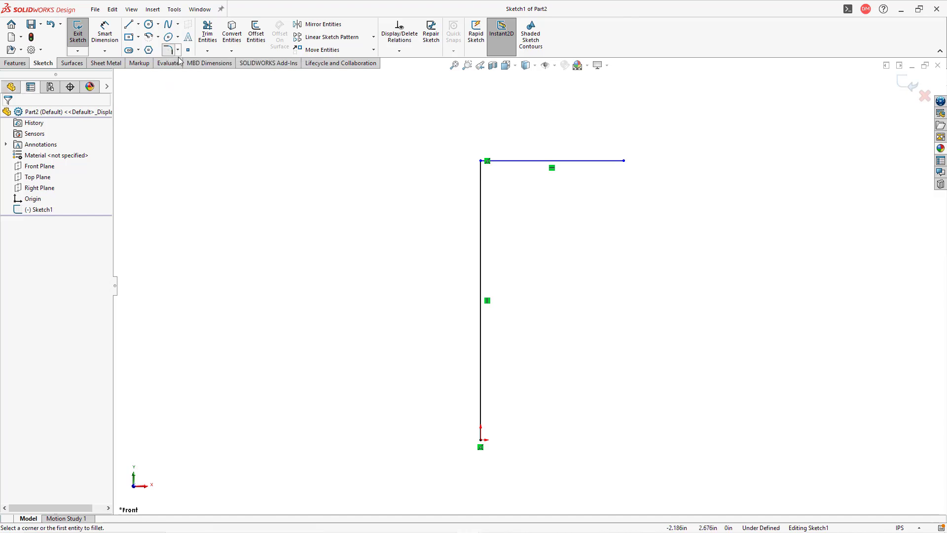
pyautogui.click(481, 162)
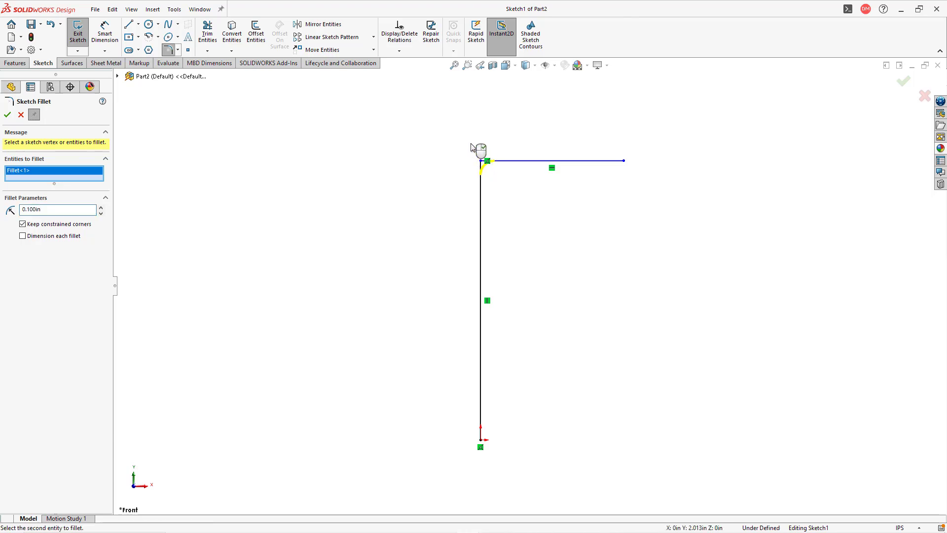
pyautogui.click(53, 210)
pyautogui.doubleClick(57, 211)
pyautogui.write('.125')
pyautogui.press('Return')
pyautogui.click(7, 115)
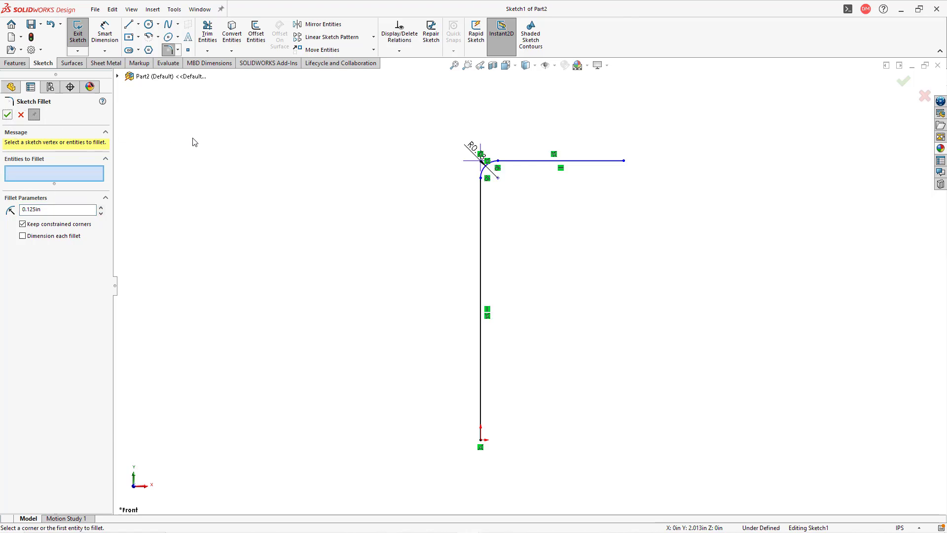
pyautogui.click(8, 115)
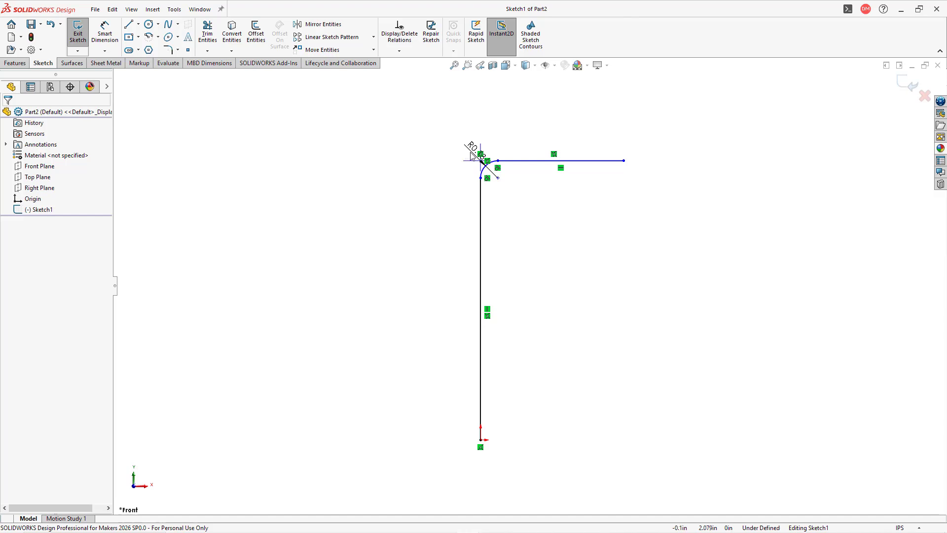
# Move the fillet's radius dimension to the inside of the bend and set its precision to three decimal places (.123).
pyautogui.moveTo(473, 153); pyautogui.dragTo(539, 211)
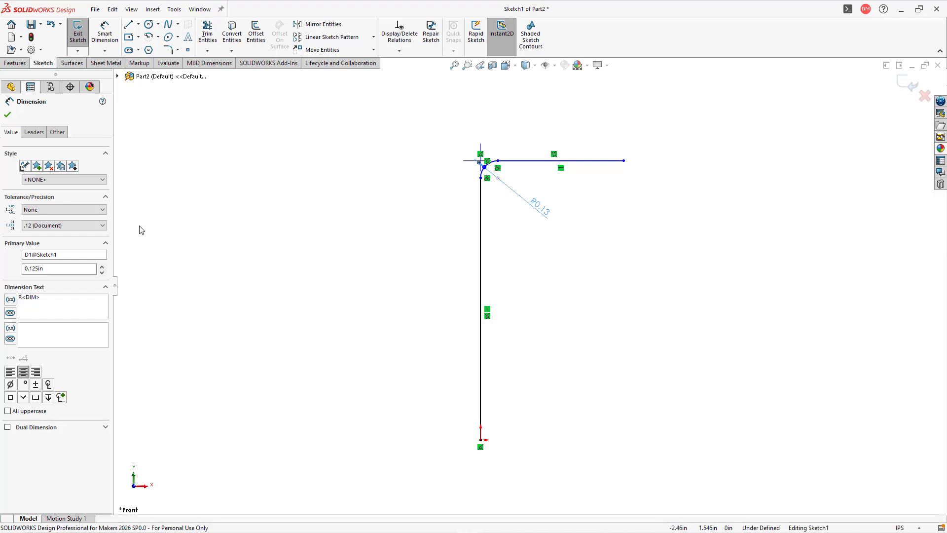
pyautogui.click(85, 226)
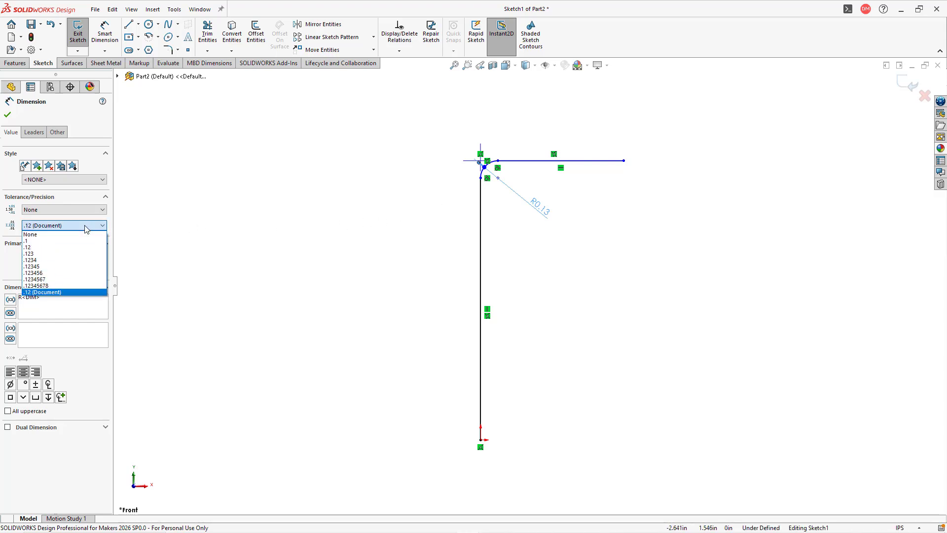
pyautogui.click(80, 254)
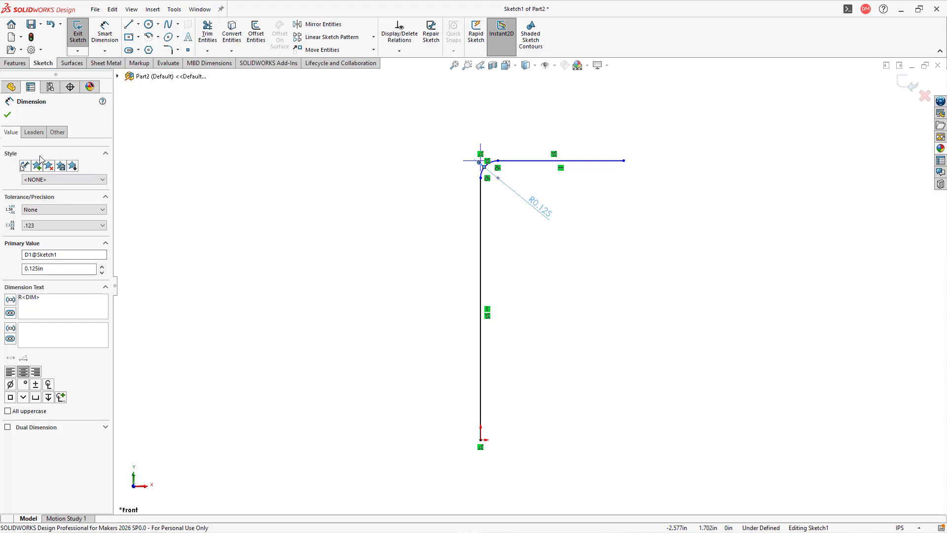
pyautogui.click(7, 116)
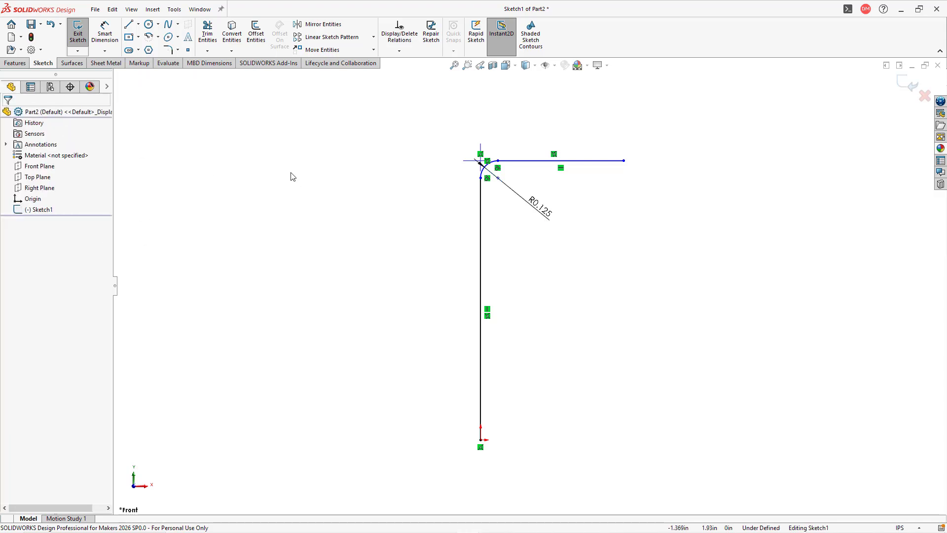
# Dimension the vertical line's length as 2 in, placing the dimension to the left of the line.
pyautogui.click(110, 40)
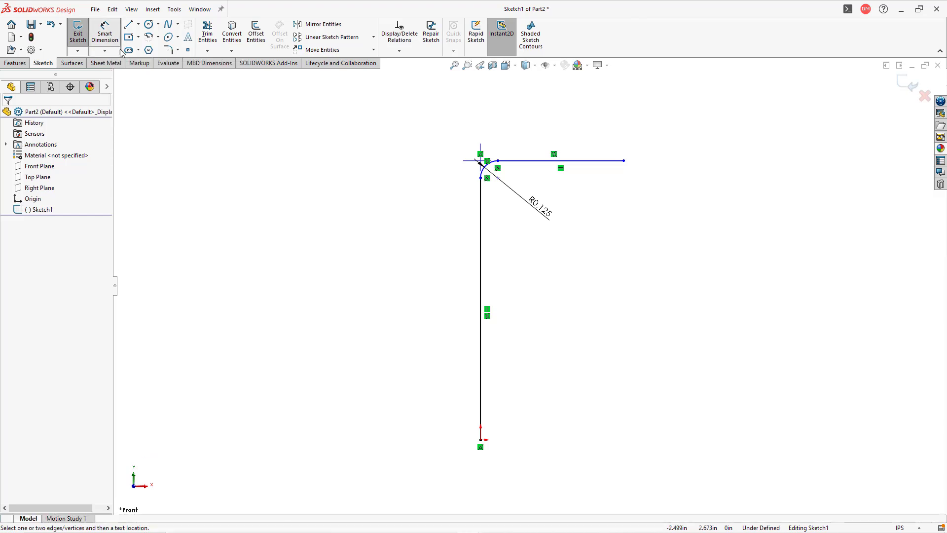
pyautogui.click(481, 265)
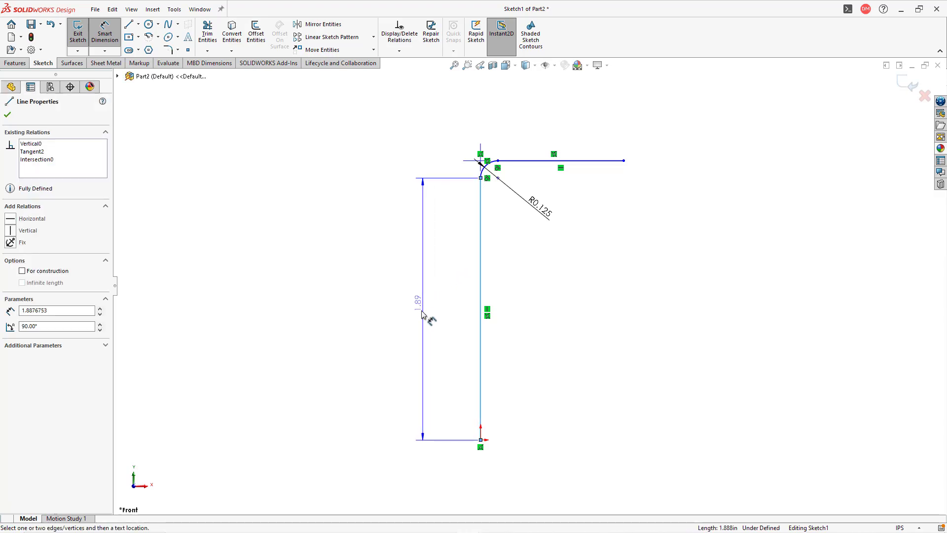
pyautogui.click(409, 313)
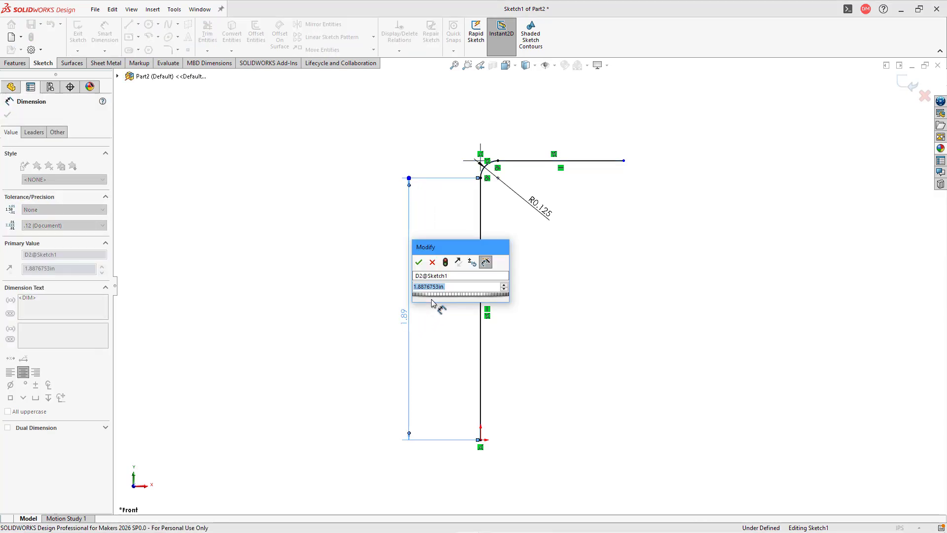
pyautogui.write('2')
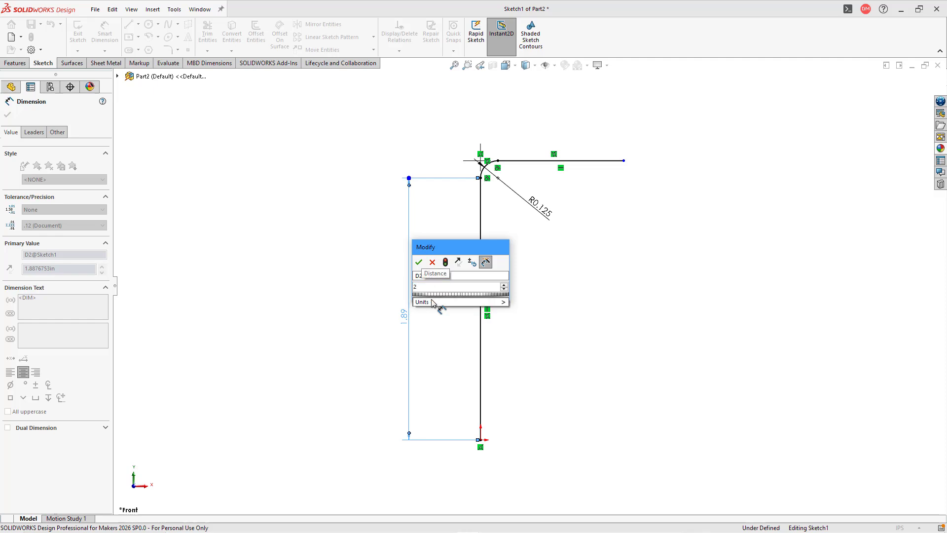
pyautogui.press('Return')
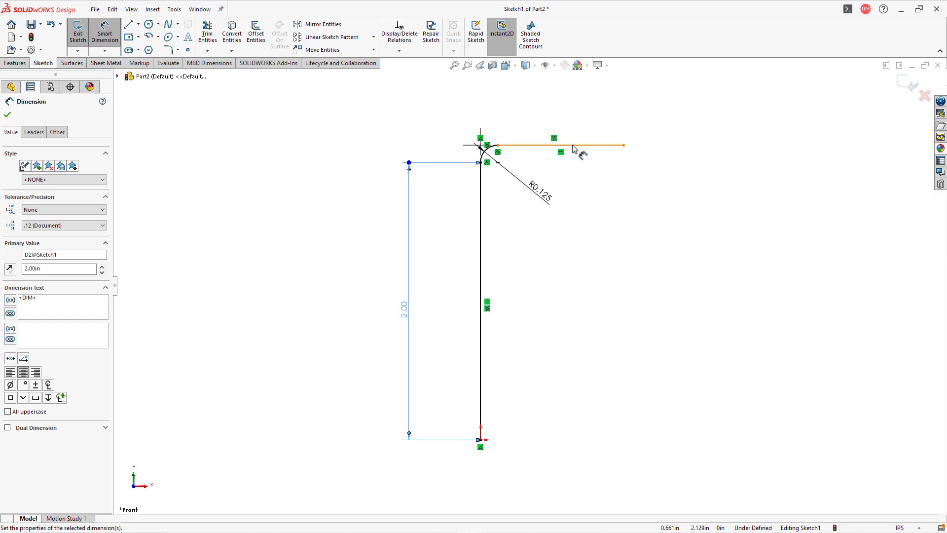
# Dimension the horizontal line's length as 0.75 in, placing the dimension above it, and exit the sketch.
pyautogui.click(570, 145)
pyautogui.click(561, 117)
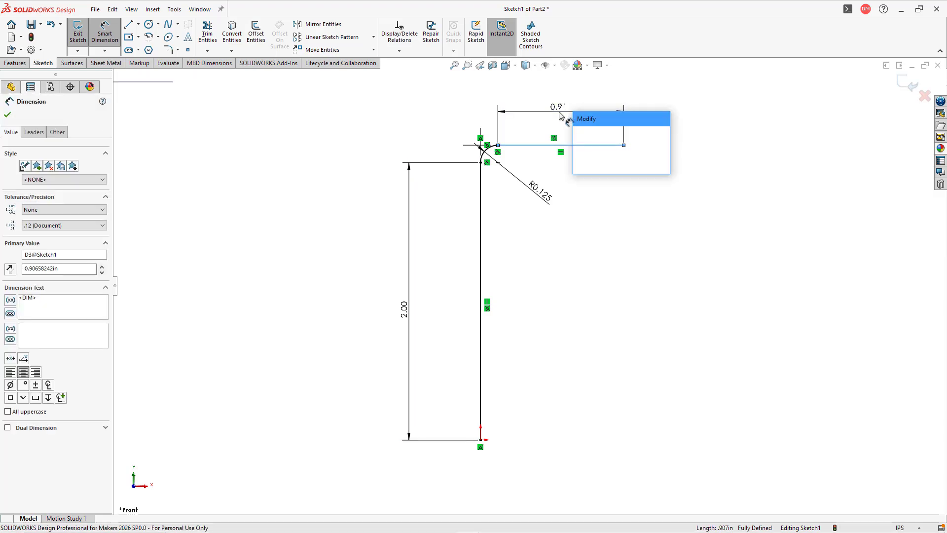
pyautogui.write('.75')
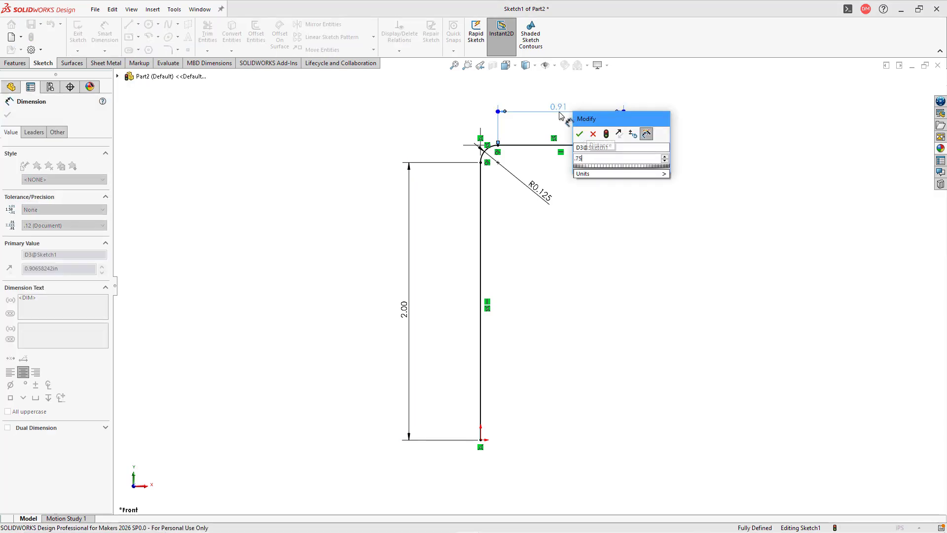
pyautogui.press('Return')
pyautogui.click(570, 192)
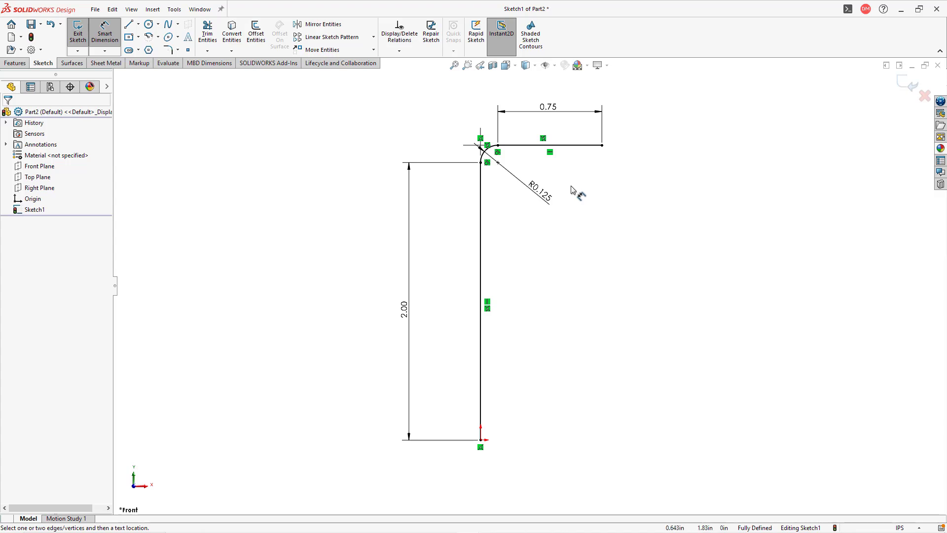
pyautogui.click(911, 88)
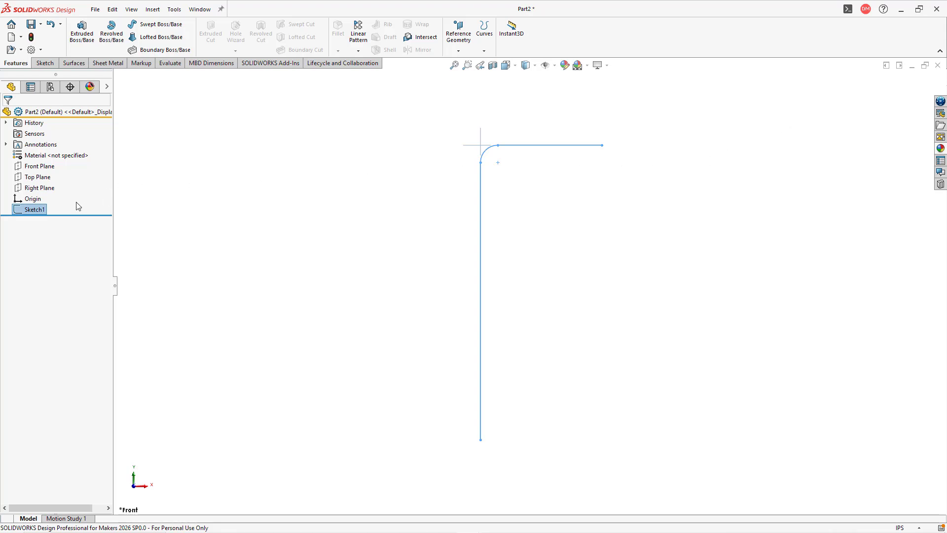
# Rename the L-shaped path sketch as Allen Key Path.
pyautogui.rightClick(40, 211)
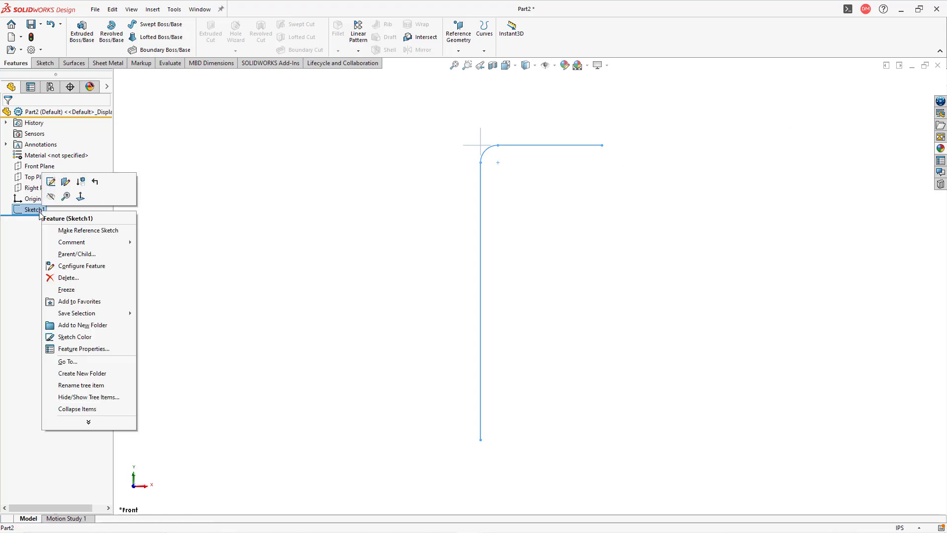
pyautogui.click(94, 385)
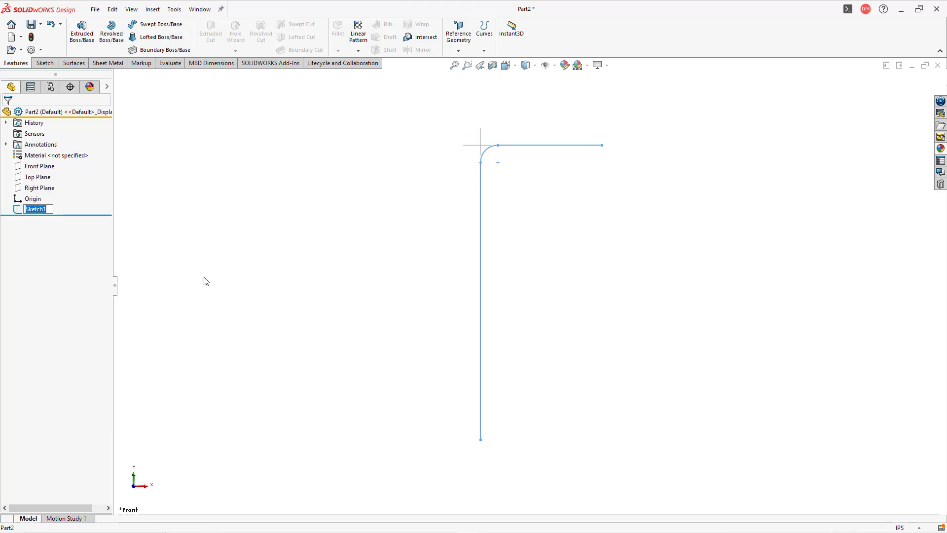
pyautogui.write('Allen Key Path')
pyautogui.click(248, 272)
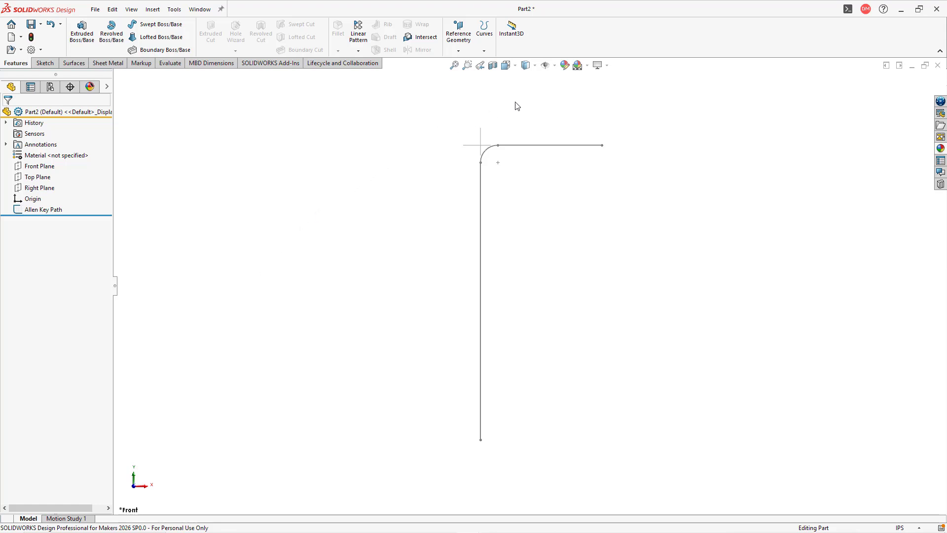
# Show the primary planes and start a new sketch on the Top Plane.
pyautogui.click(556, 68)
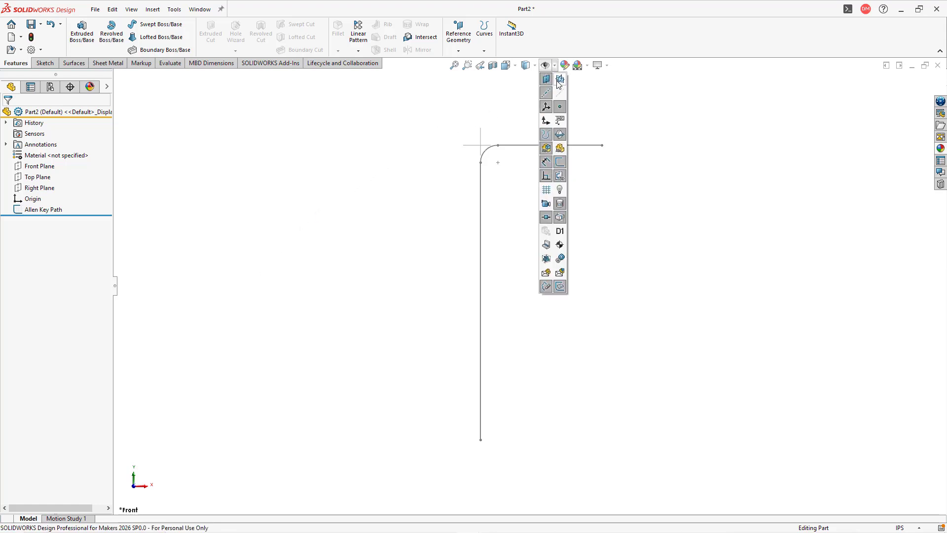
pyautogui.click(560, 80)
pyautogui.moveTo(538, 207)
pyautogui.mouseDown(button='middle')
pyautogui.moveTo(518, 203)
pyautogui.moveTo(503, 232)
pyautogui.moveTo(513, 257)
pyautogui.moveTo(506, 228)
pyautogui.moveTo(490, 260)
pyautogui.mouseUp(button='middle')
pyautogui.click(553, 466)
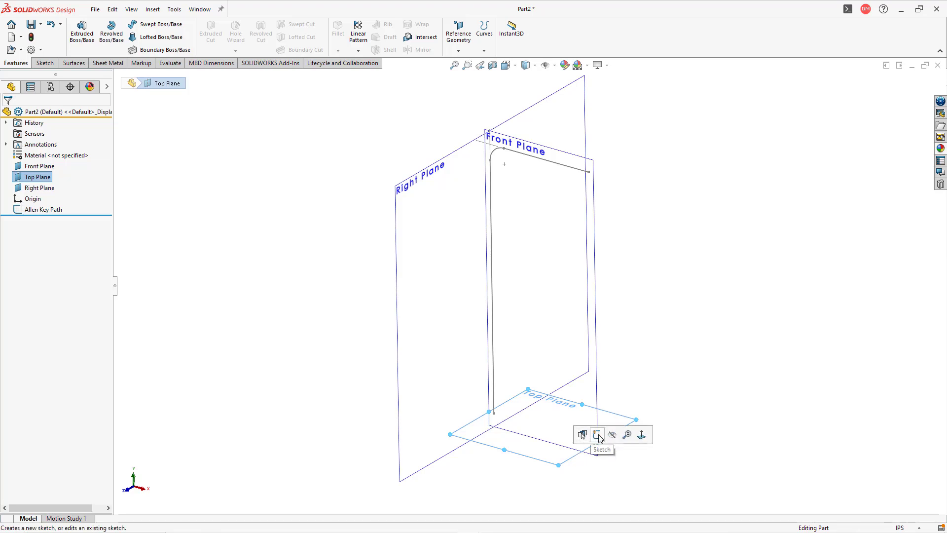
pyautogui.click(598, 436)
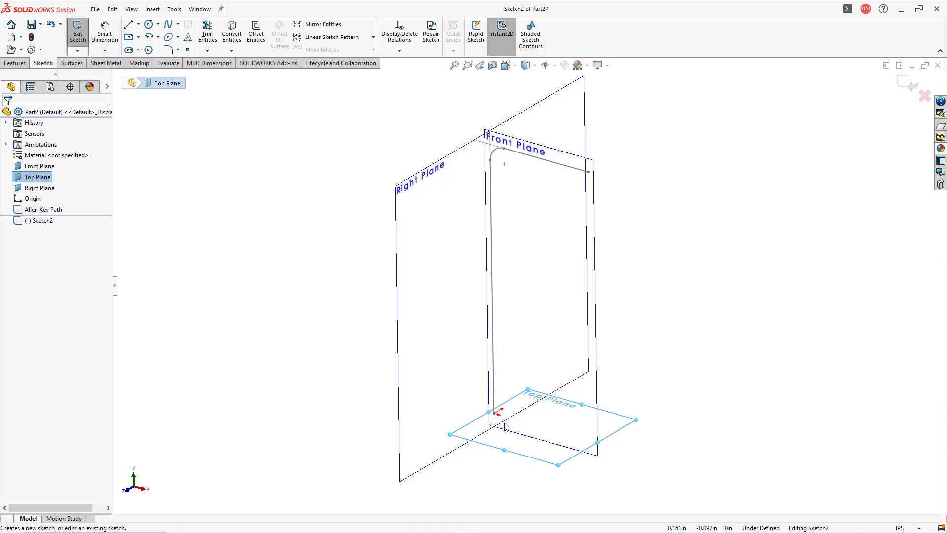
# Sketch a six-sided inscribed-circle polygon centred on the origin at the path's lower end, with an inner circle about 0.175 in in diameter.
pyautogui.scroll(2, 504, 426)
pyautogui.scroll(-5, 510, 385)
pyautogui.scroll(-3, 523, 310)
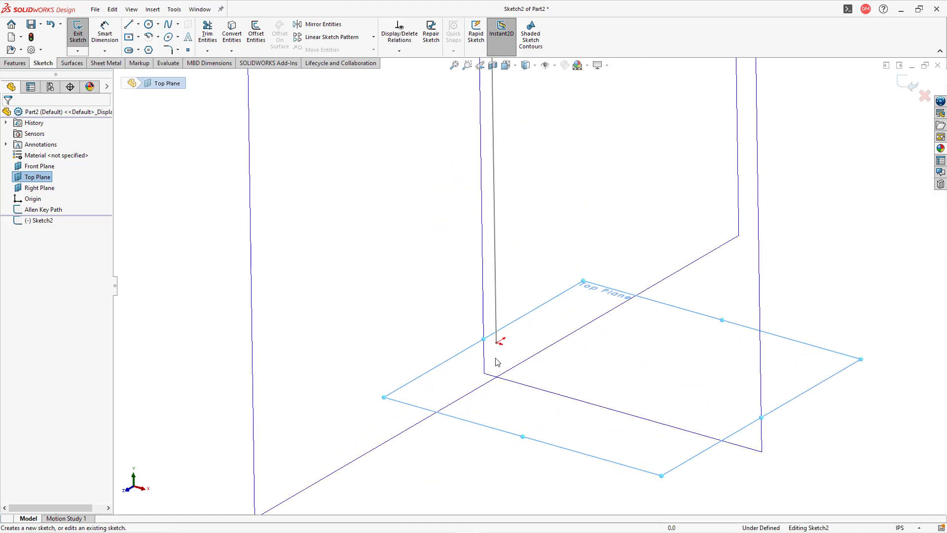
pyautogui.scroll(-1, 488, 298)
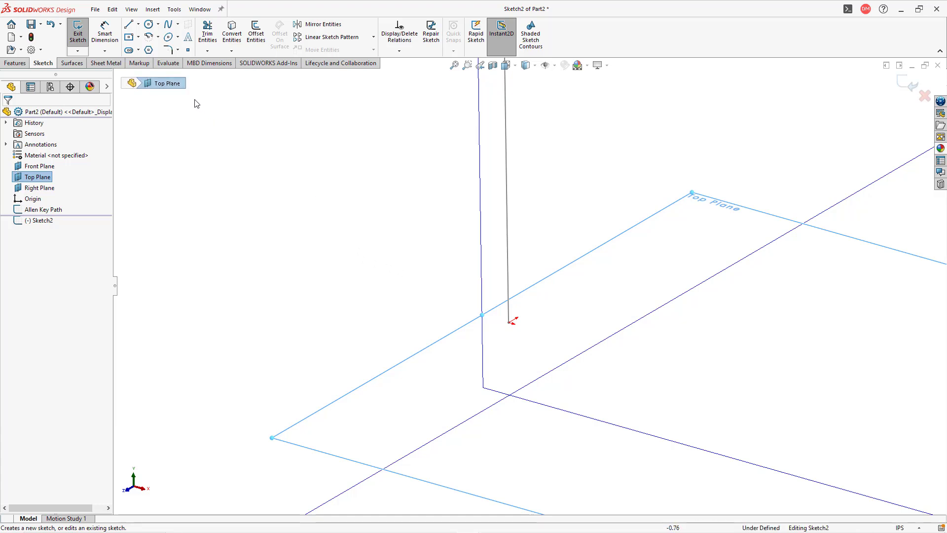
pyautogui.click(149, 51)
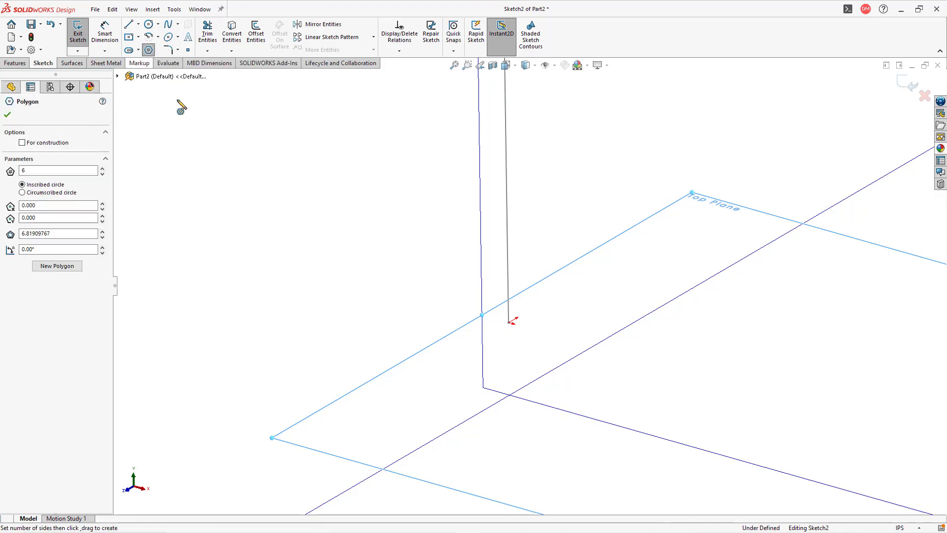
pyautogui.click(510, 323)
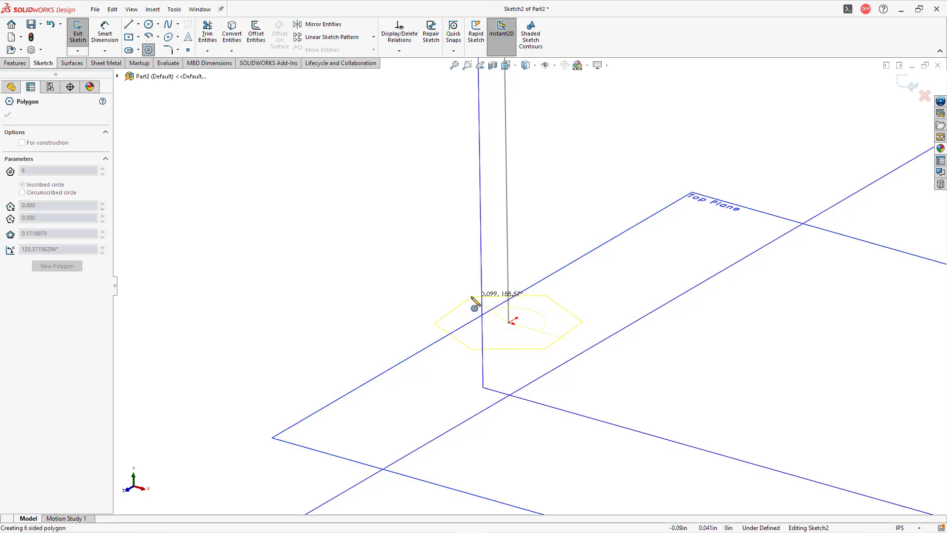
pyautogui.click(470, 296)
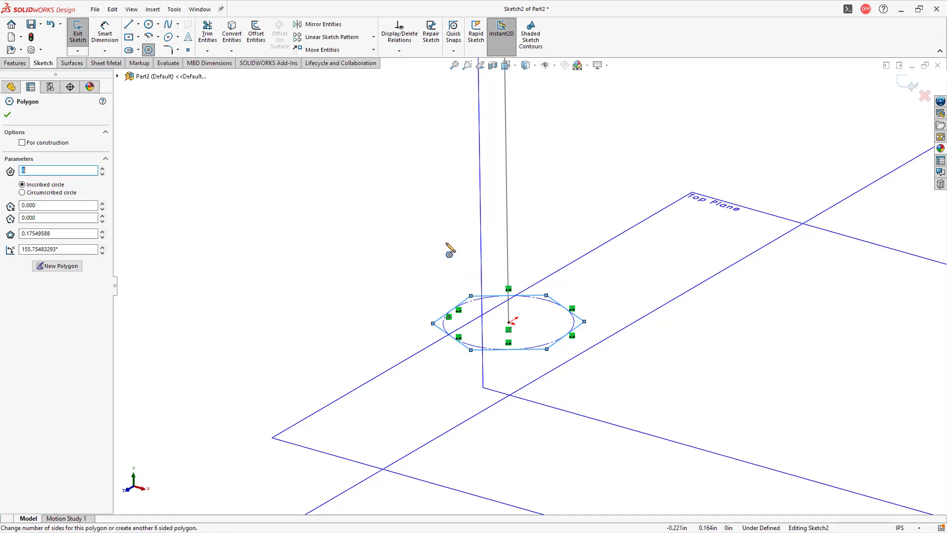
pyautogui.press('Escape')
# Add a Horizontal relation to the hexagon's side facing the +Z direction.
pyautogui.moveTo(510, 267)
pyautogui.mouseDown(button='middle')
pyautogui.moveTo(493, 245)
pyautogui.moveTo(493, 282)
pyautogui.mouseUp(button='middle')
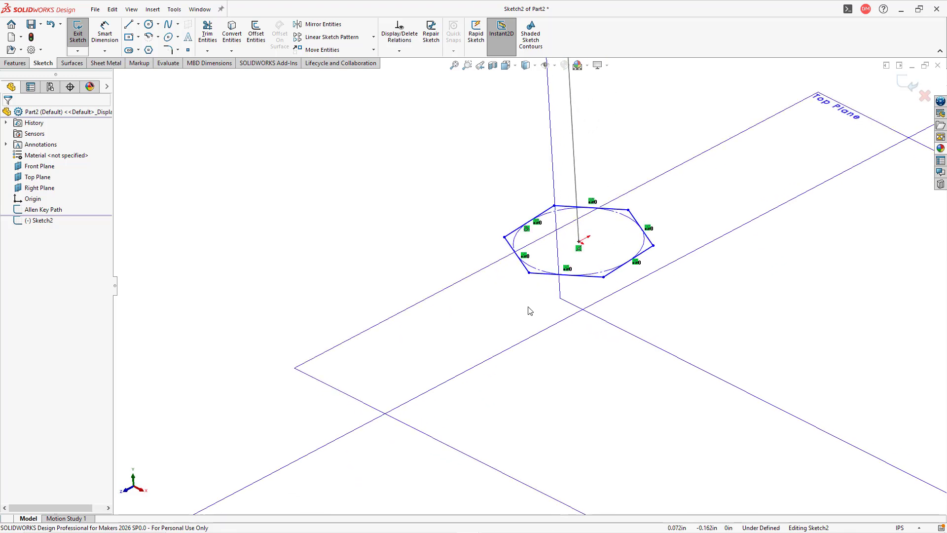
pyautogui.scroll(8, 502, 283)
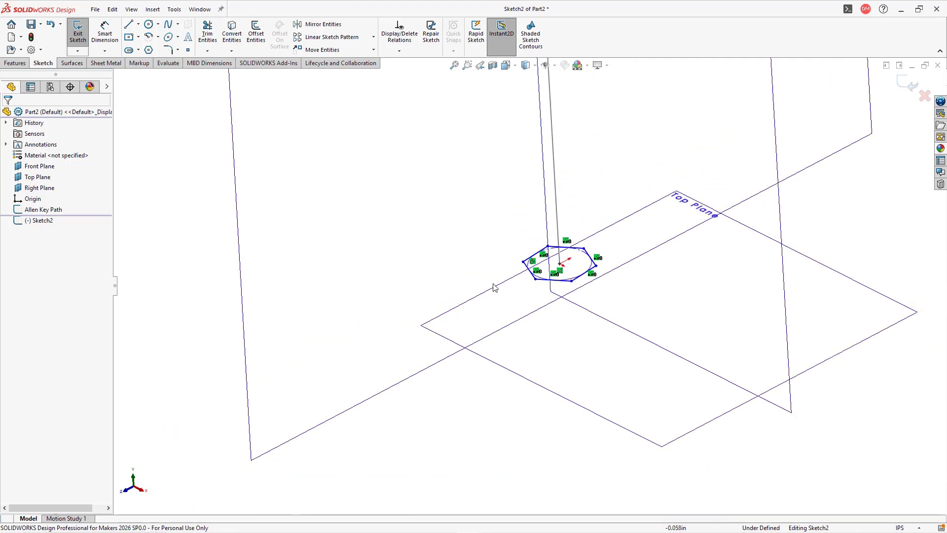
pyautogui.moveTo(547, 286); pyautogui.dragTo(572, 264, button='middle')
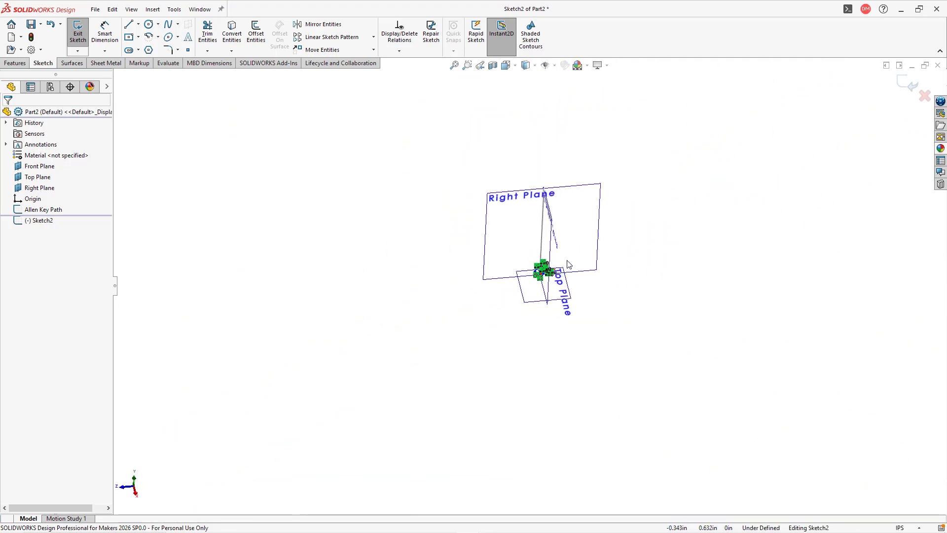
pyautogui.scroll(-6, 488, 291)
pyautogui.scroll(-1, 481, 274)
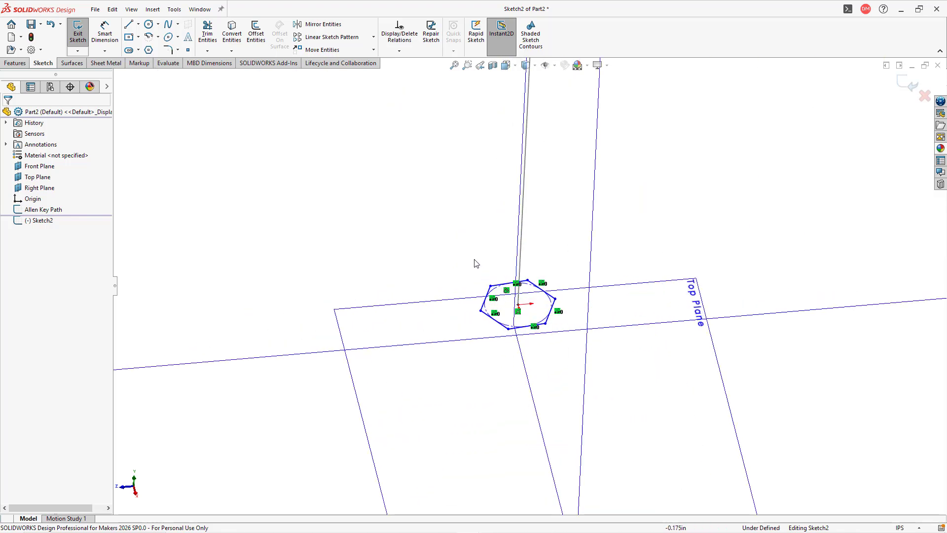
pyautogui.click(400, 52)
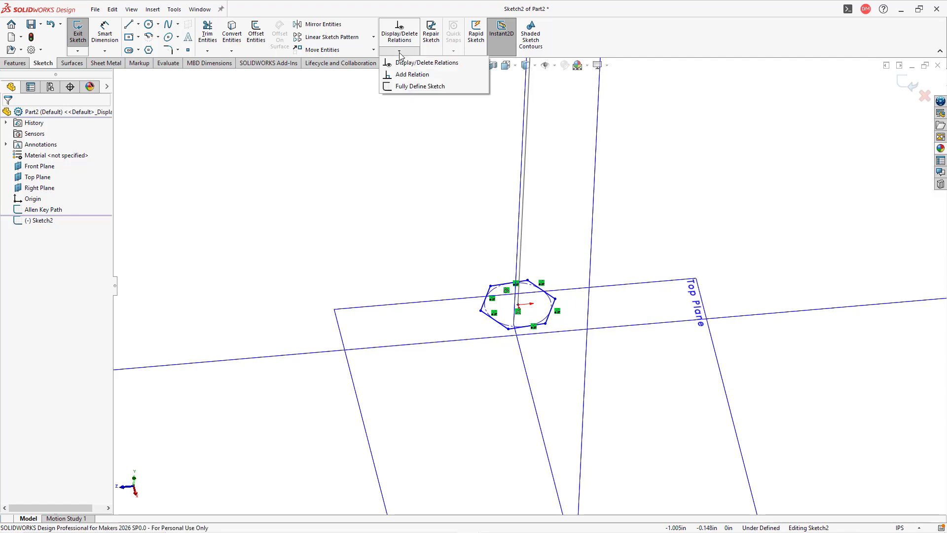
pyautogui.click(413, 75)
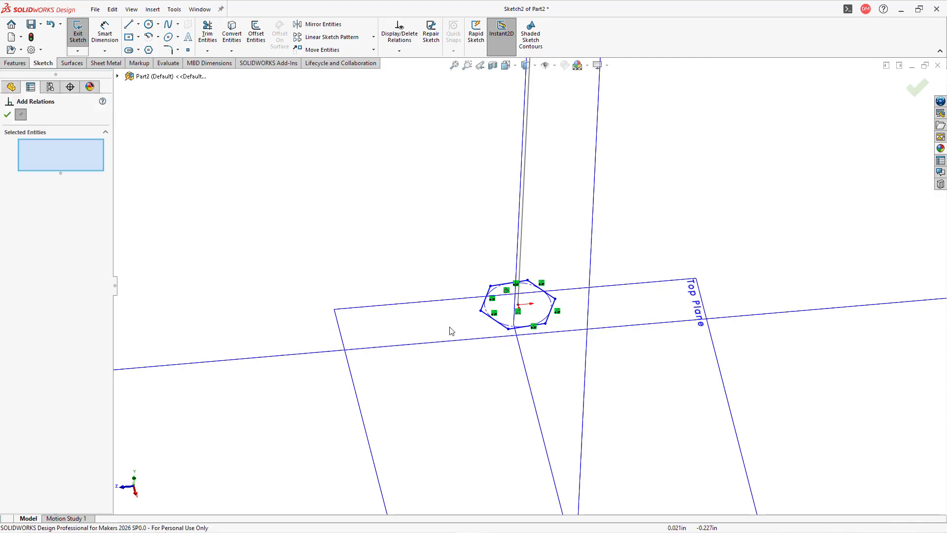
pyautogui.click(486, 317)
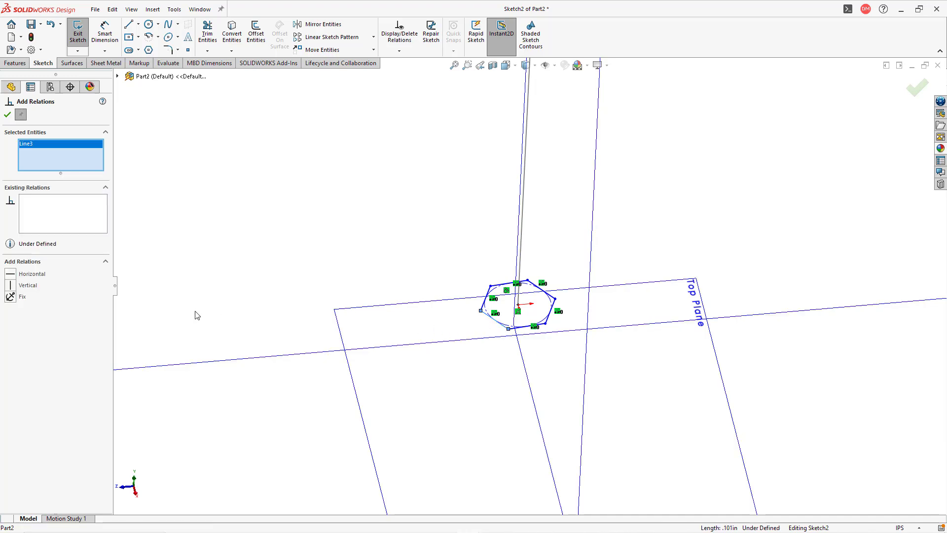
pyautogui.click(12, 276)
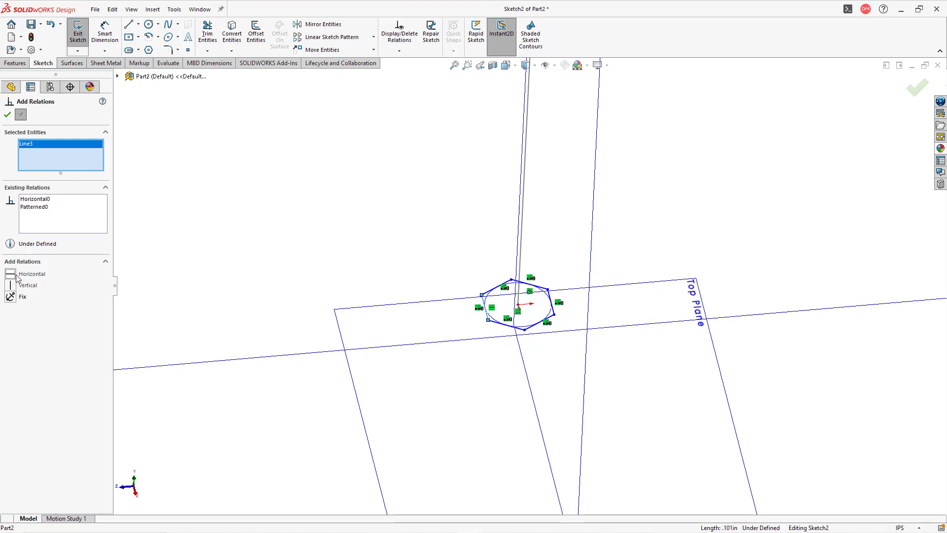
pyautogui.click(8, 116)
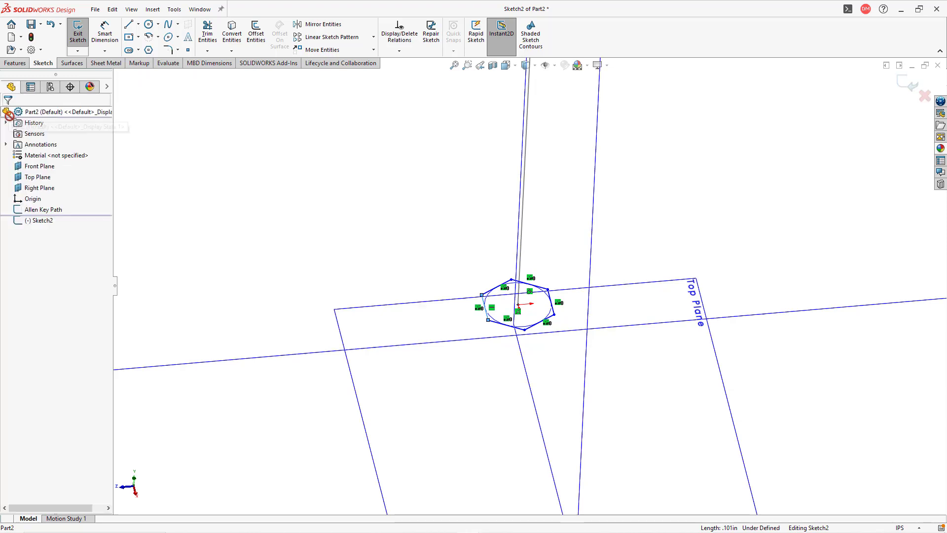
# Dimension the diameter of the hexagon's inscribed construction circle as 0.125 in.
pyautogui.click(103, 43)
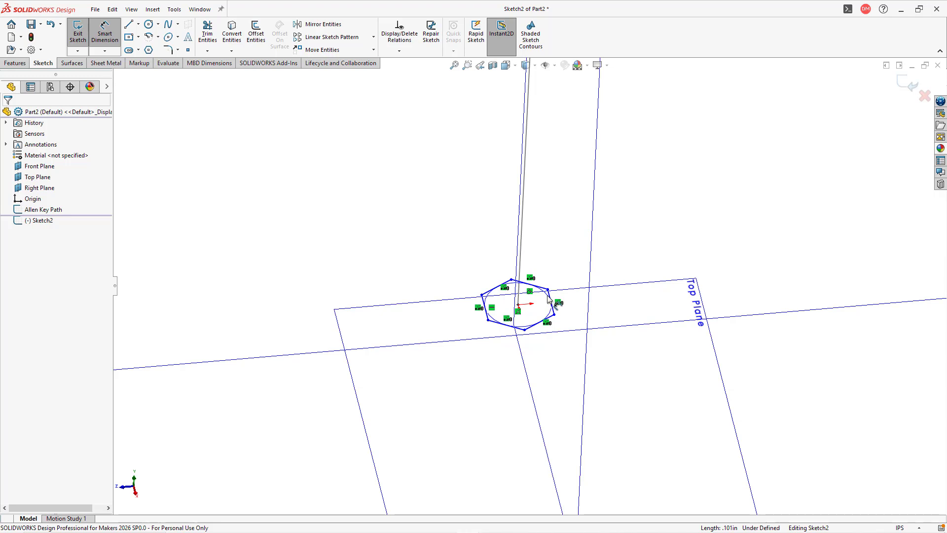
pyautogui.click(547, 295)
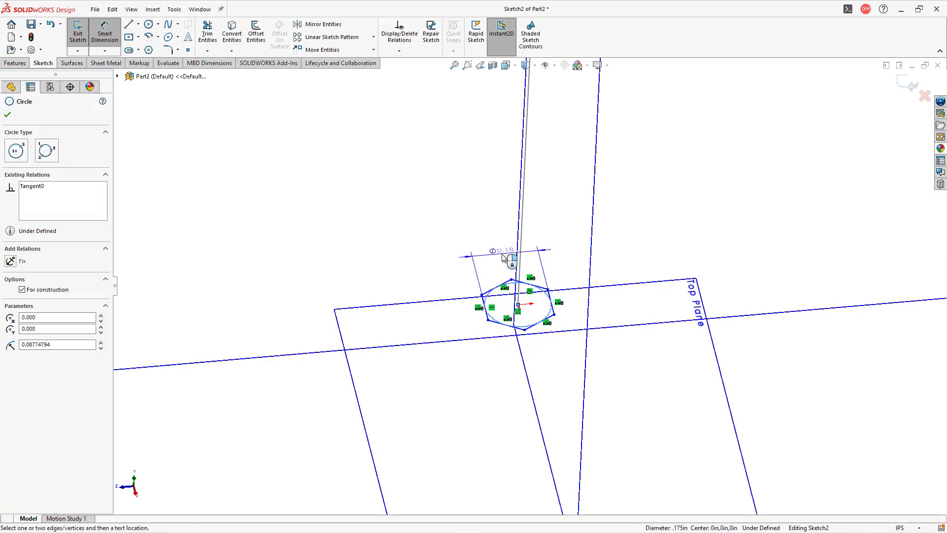
pyautogui.click(490, 251)
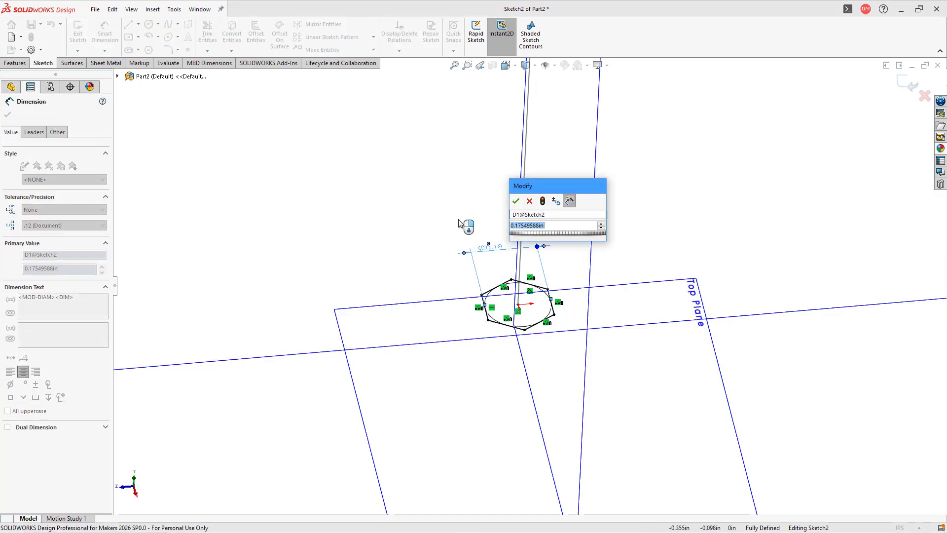
pyautogui.write('.125')
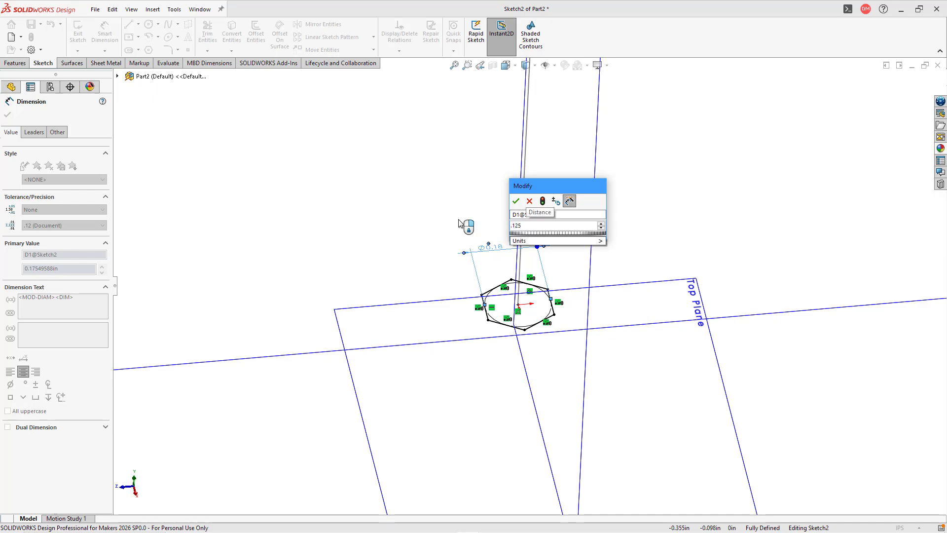
pyautogui.press('Return')
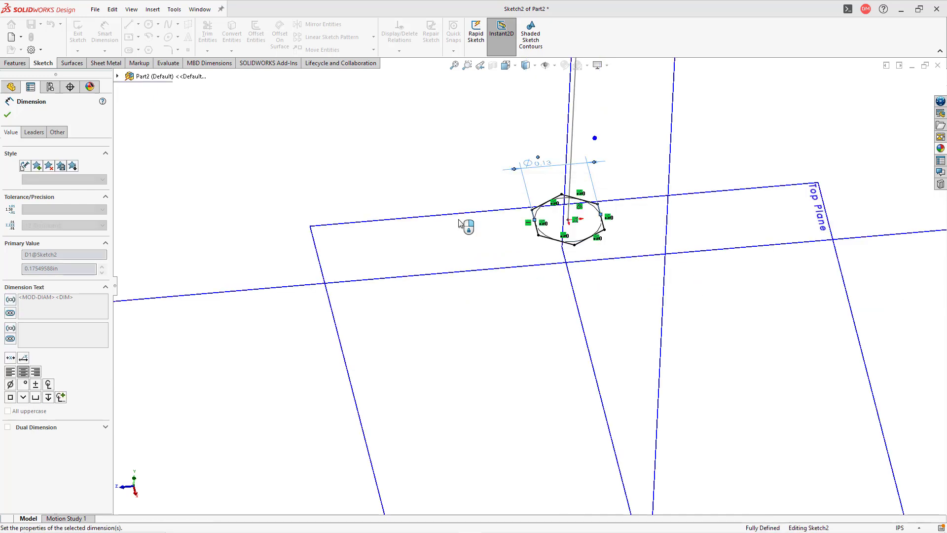
# Try to hide the primary planes while the hexagon sketch is open.
pyautogui.moveTo(501, 226); pyautogui.dragTo(540, 116, button='middle')
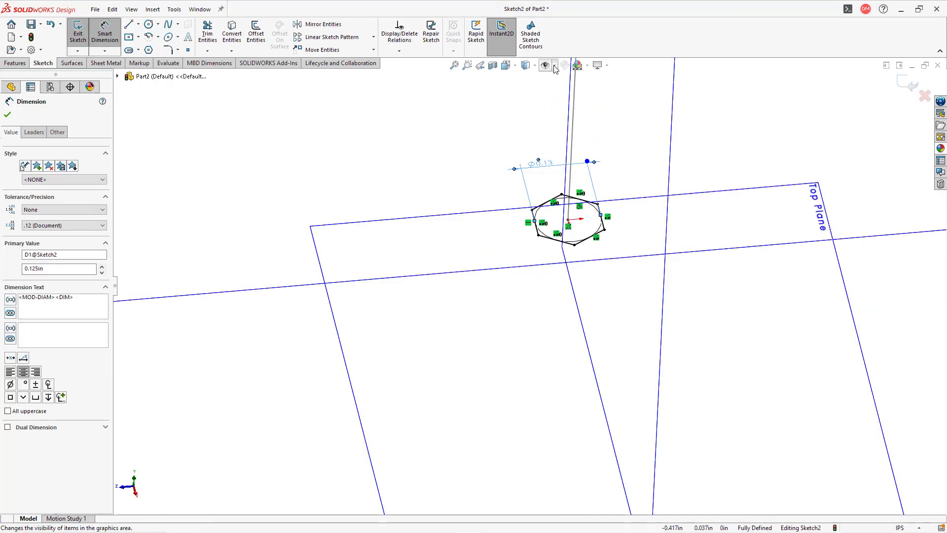
pyautogui.click(554, 66)
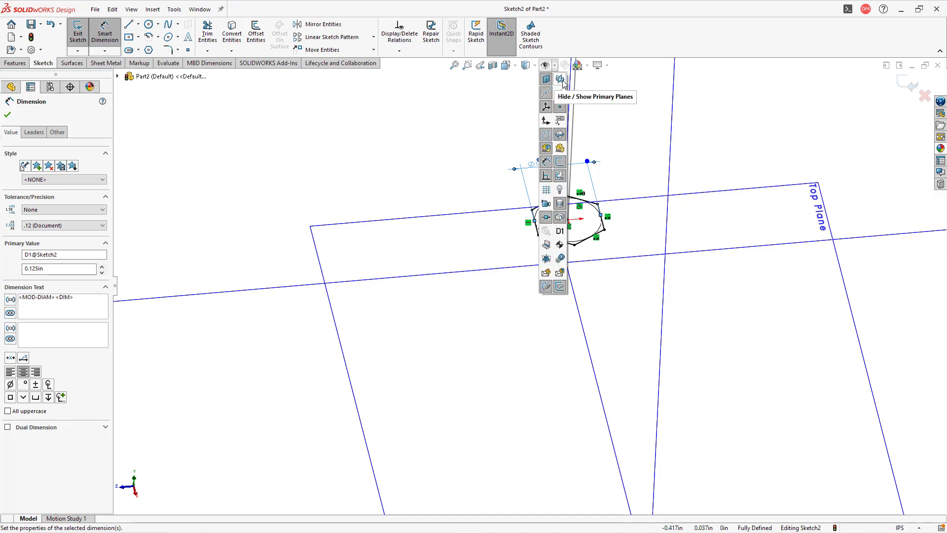
pyautogui.click(561, 80)
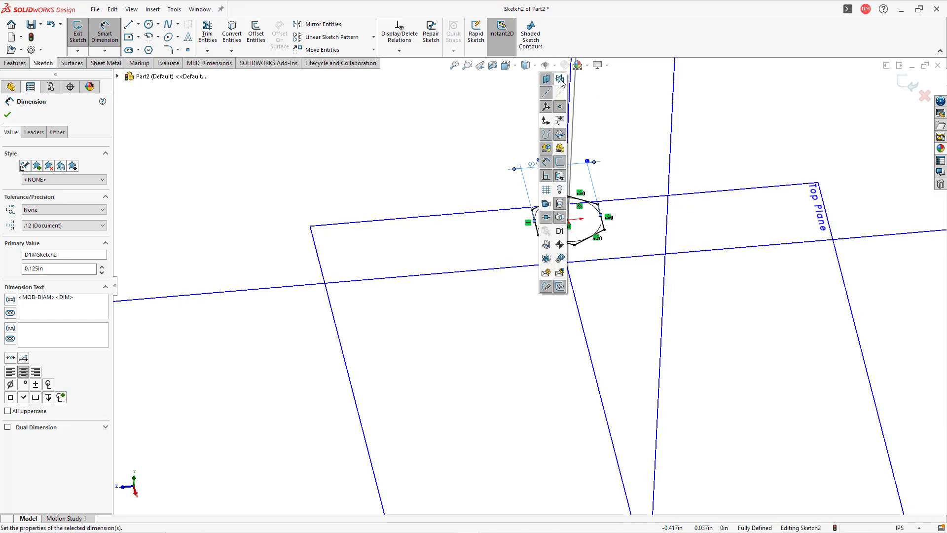
pyautogui.click(494, 92)
pyautogui.scroll(5, 428, 260)
pyautogui.scroll(5, 426, 263)
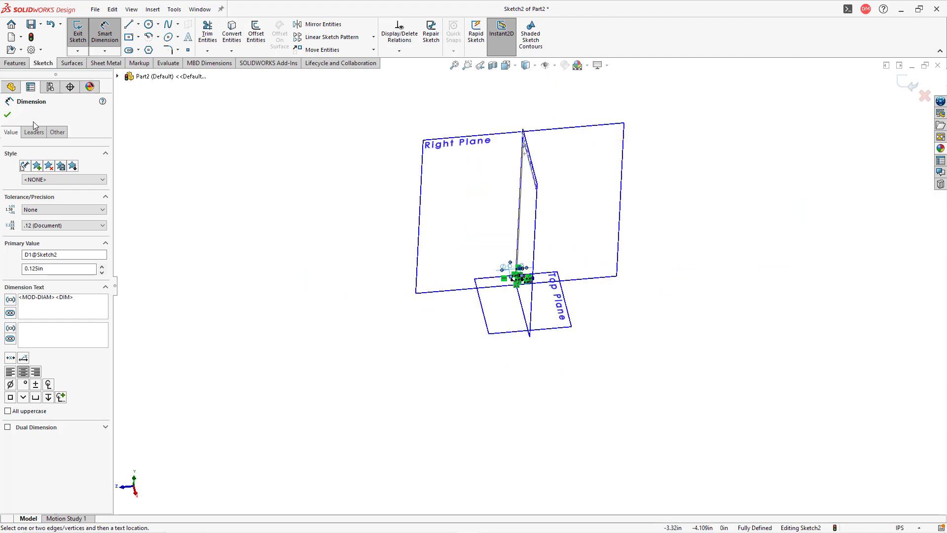
# Finish dimensioning, exit the hexagon sketch and rename it as Allen Key Profile.
pyautogui.click(7, 116)
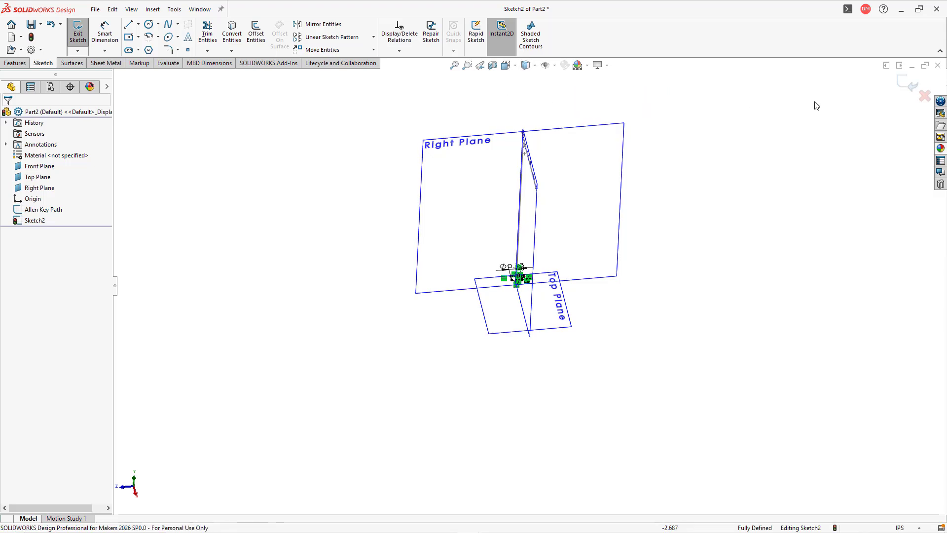
pyautogui.click(911, 84)
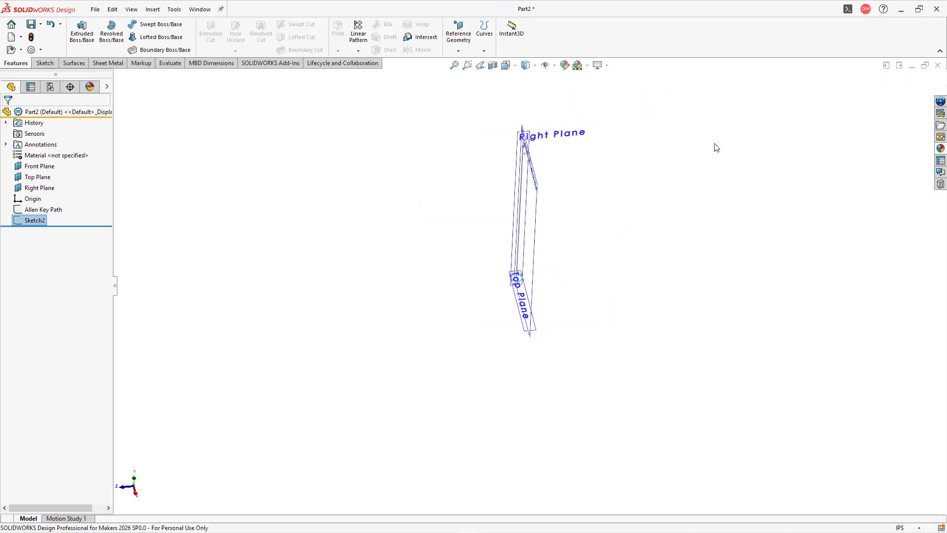
pyautogui.click(144, 224)
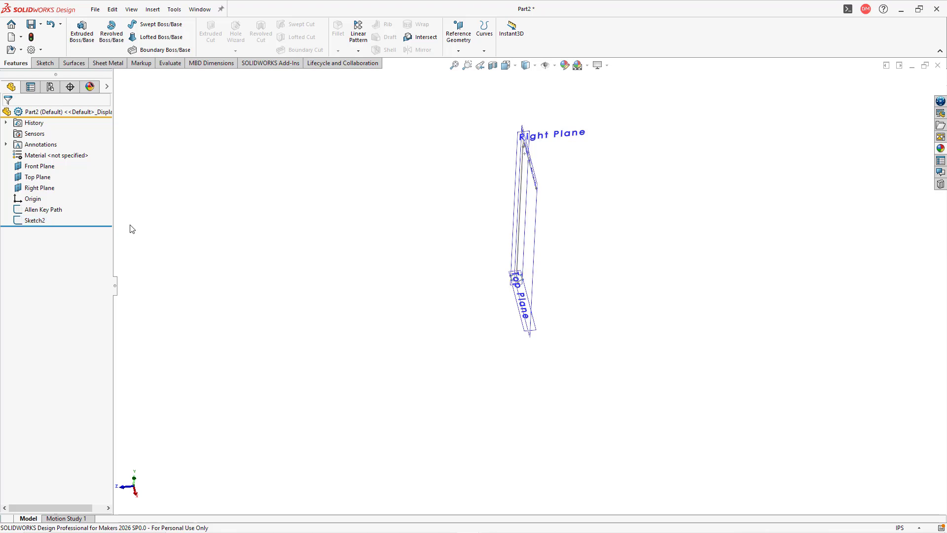
pyautogui.rightClick(36, 221)
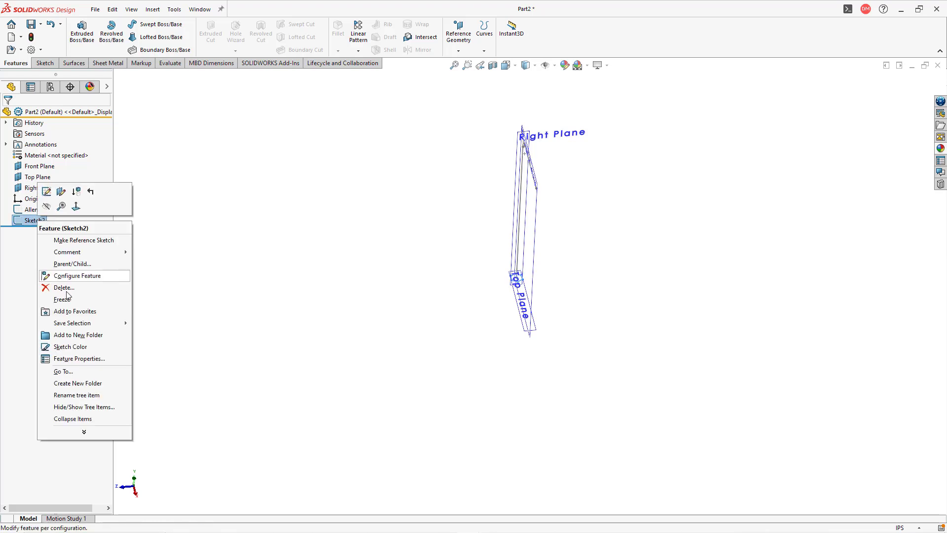
pyautogui.click(99, 396)
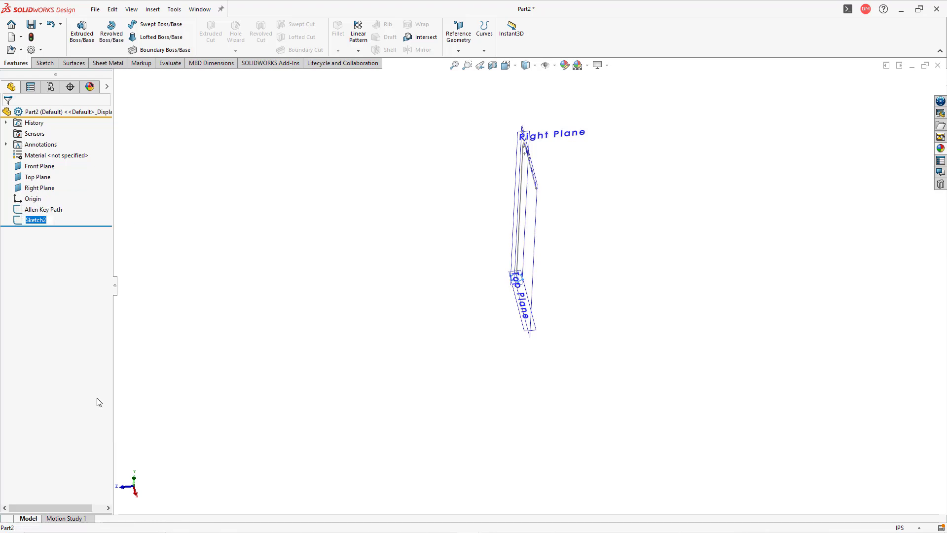
pyautogui.write('Allen Key Profile')
pyautogui.press('Return')
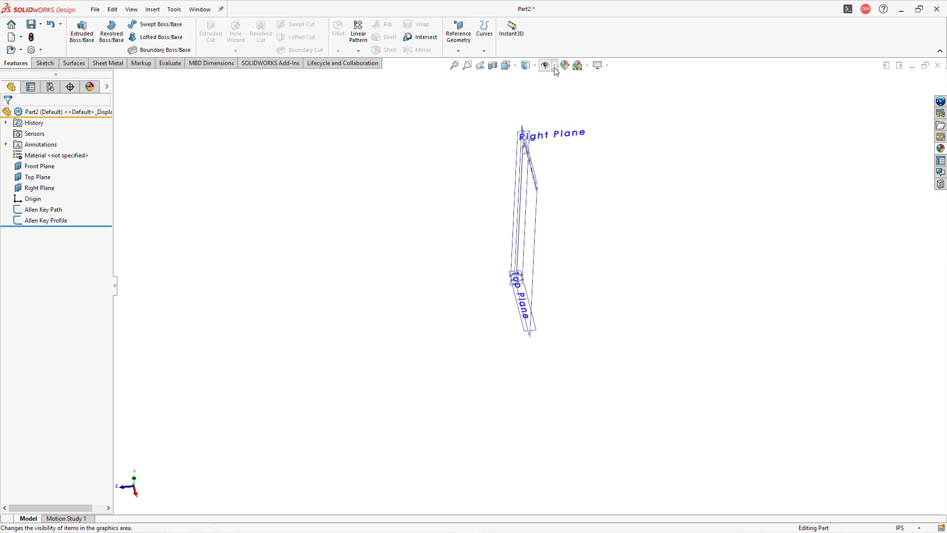
# Hide the primary planes and create a swept boss using the Allen Key Profile sketch along the Allen Key Path sketch.
pyautogui.moveTo(545, 65)
pyautogui.click(561, 79)
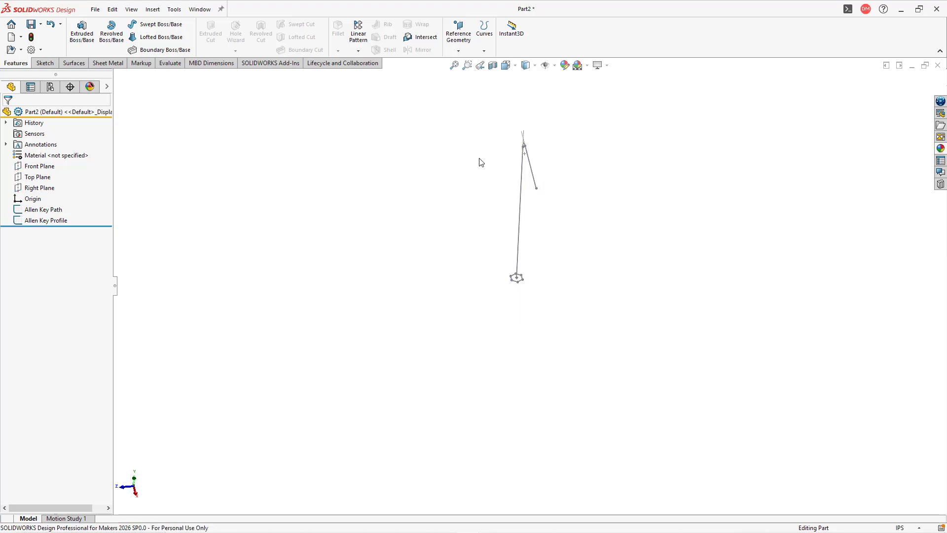
pyautogui.moveTo(527, 164)
pyautogui.mouseDown(button='middle')
pyautogui.moveTo(555, 121)
pyautogui.moveTo(626, 159)
pyautogui.moveTo(537, 182)
pyautogui.moveTo(575, 183)
pyautogui.moveTo(549, 189)
pyautogui.mouseUp(button='middle')
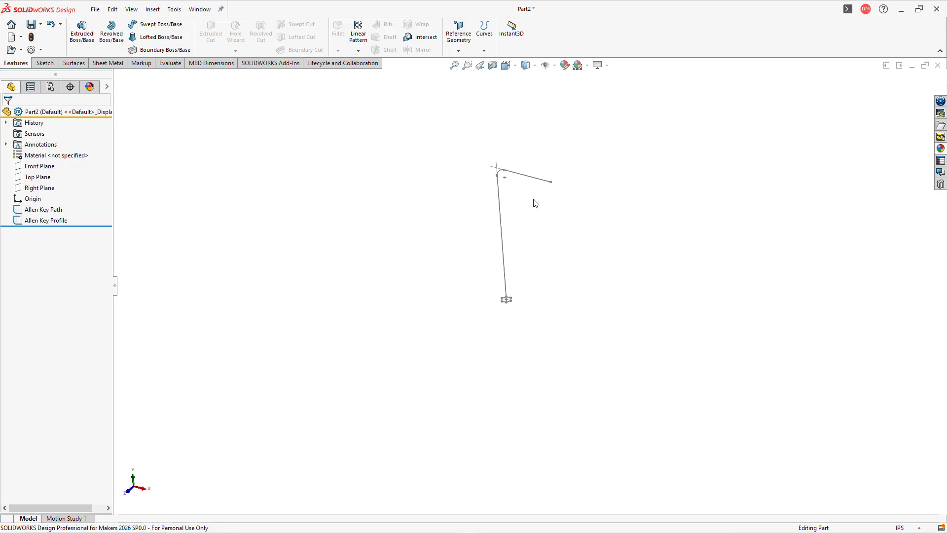
pyautogui.scroll(-5, 533, 205)
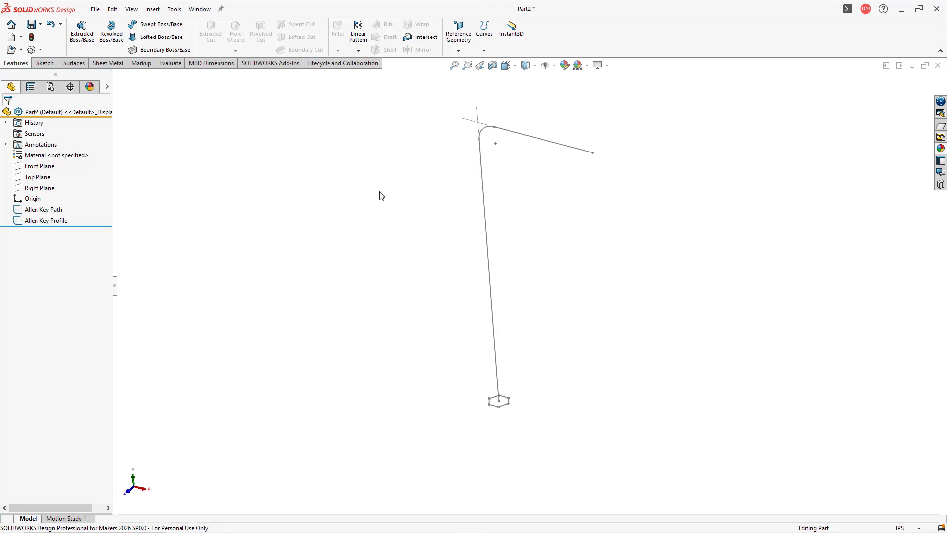
pyautogui.click(177, 29)
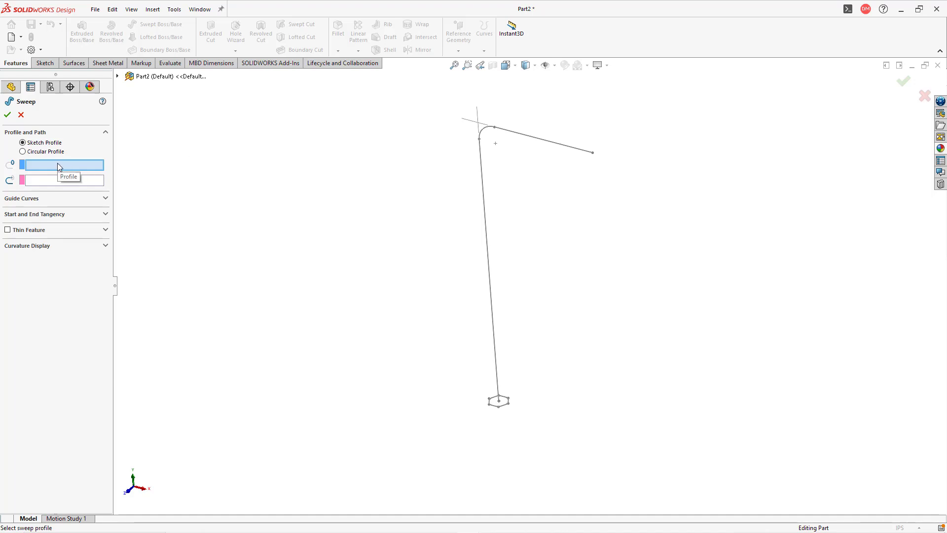
pyautogui.click(496, 406)
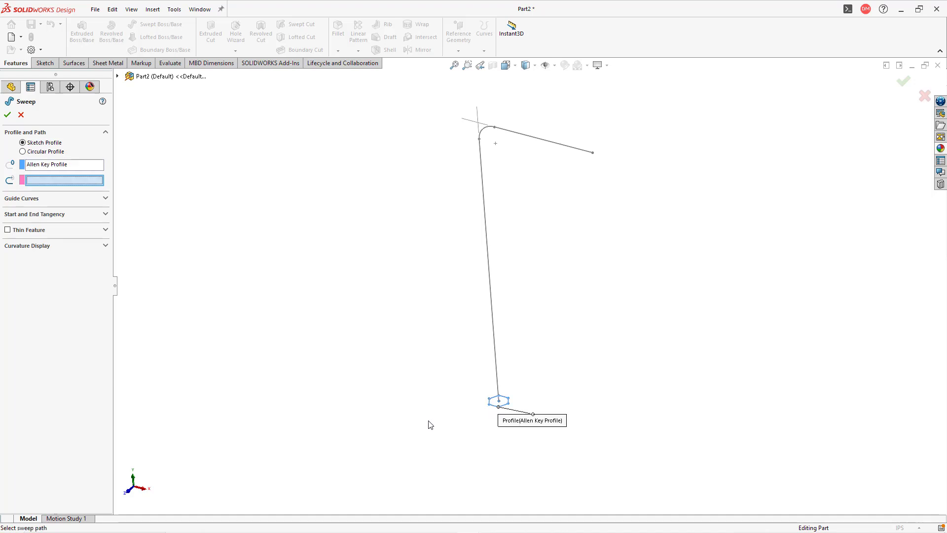
pyautogui.click(491, 300)
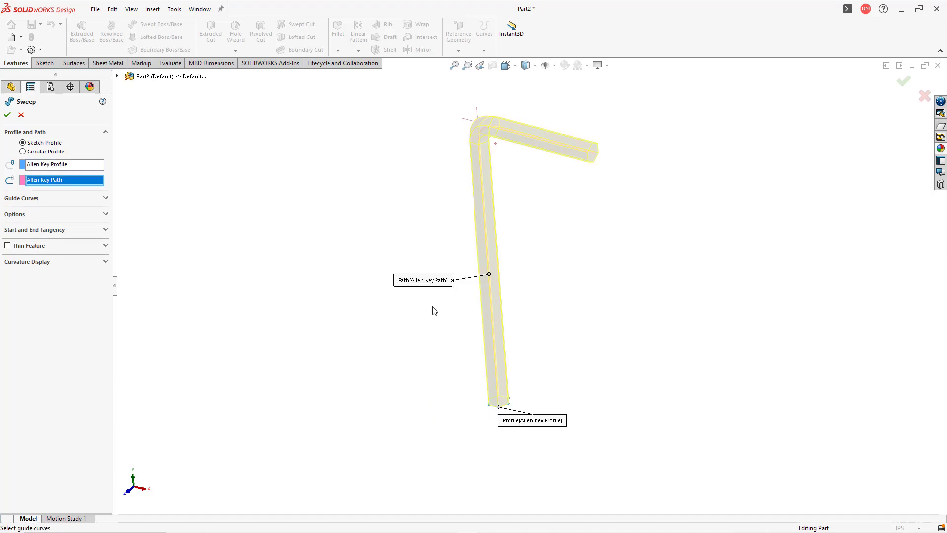
pyautogui.moveTo(601, 252); pyautogui.dragTo(634, 212, button='middle')
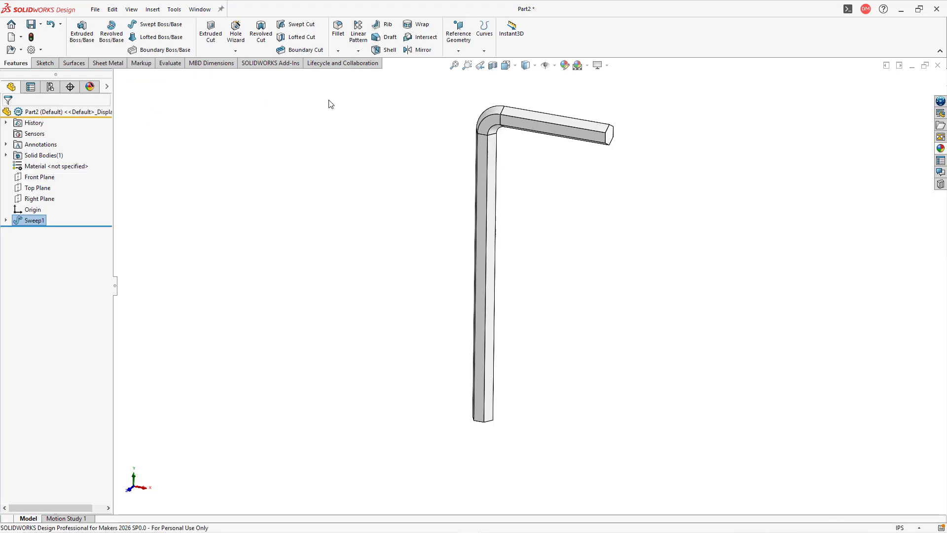
pyautogui.keyDown('ctrl'); pyautogui.moveTo(371, 123); pyautogui.dragTo(352, 165, button='middle'); pyautogui.keyUp('ctrl')
pyautogui.click(255, 206)
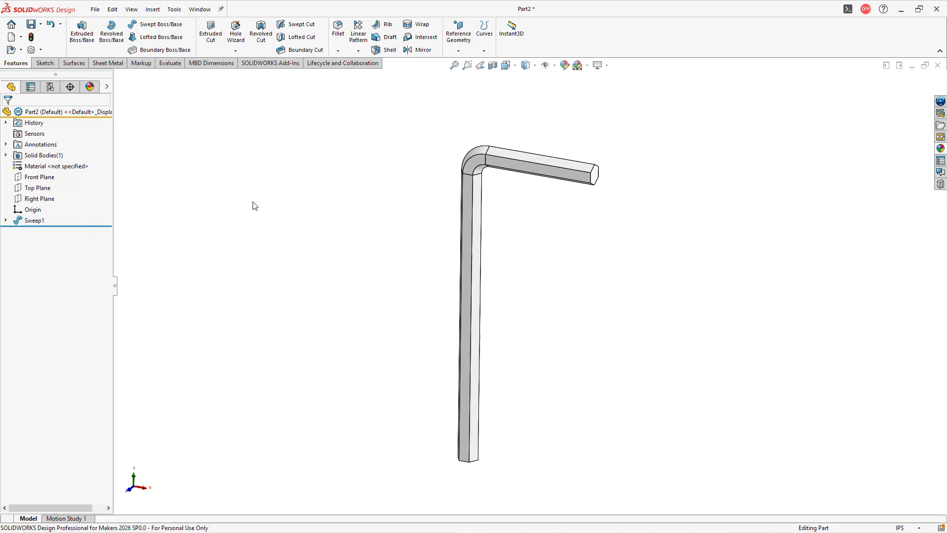
# Assign the Stainless Steel (ferritic) material from the Steel category to the part.
pyautogui.rightClick(89, 117)
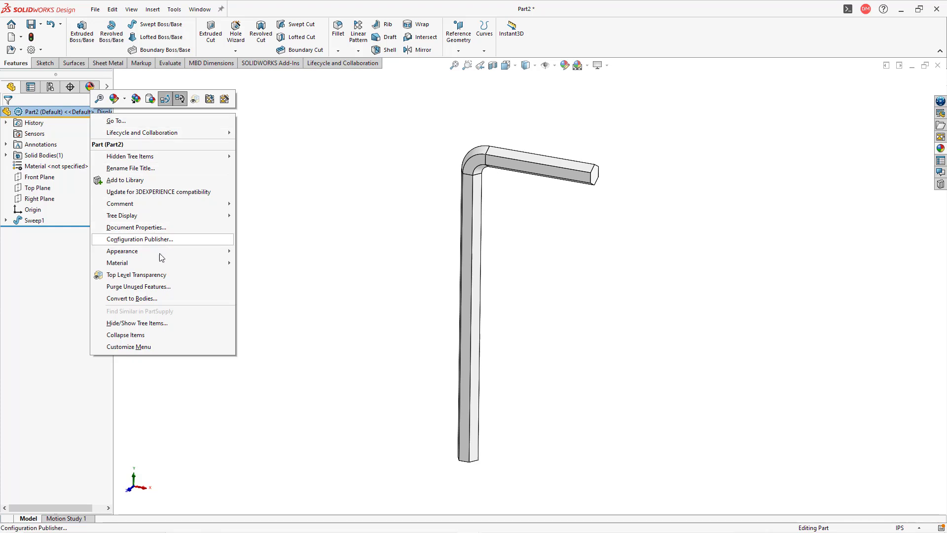
pyautogui.moveTo(166, 268)
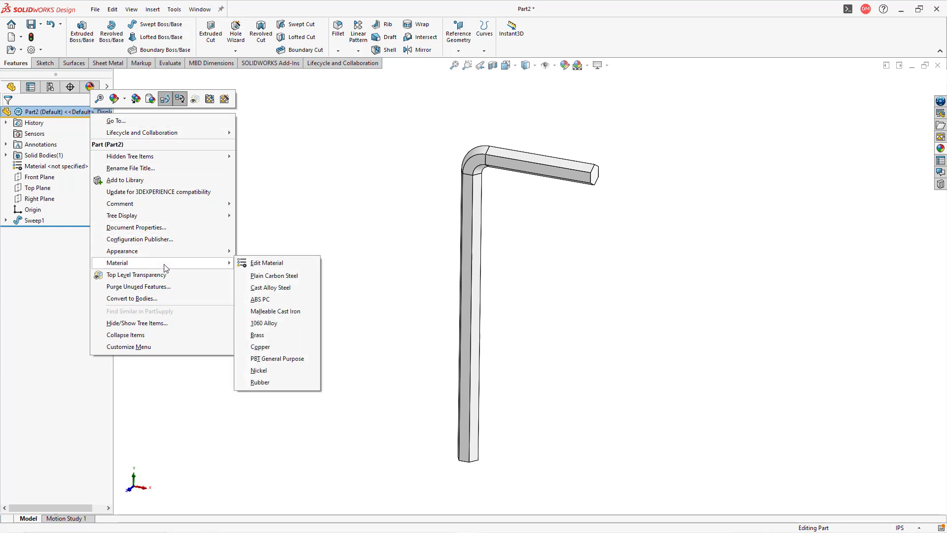
pyautogui.click(260, 266)
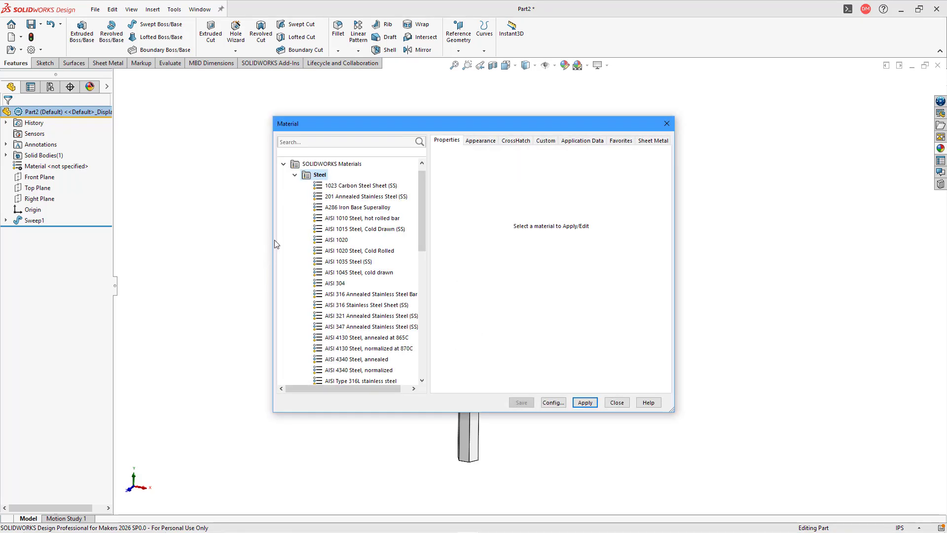
pyautogui.moveTo(423, 214); pyautogui.dragTo(432, 279)
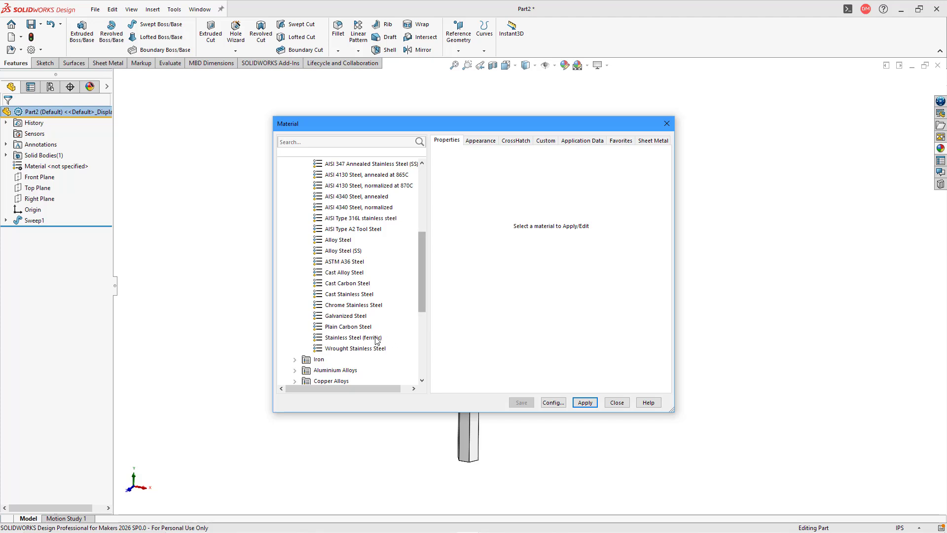
pyautogui.click(375, 339)
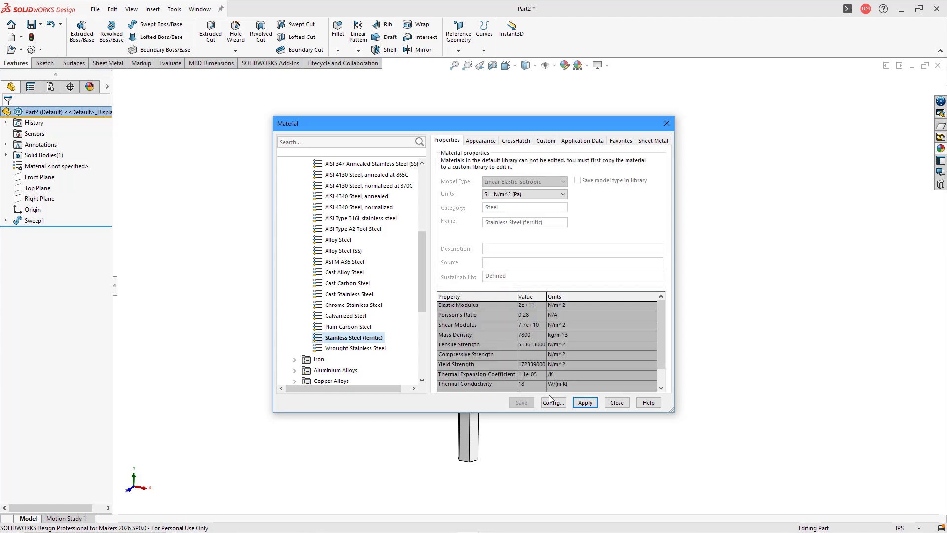
pyautogui.click(585, 403)
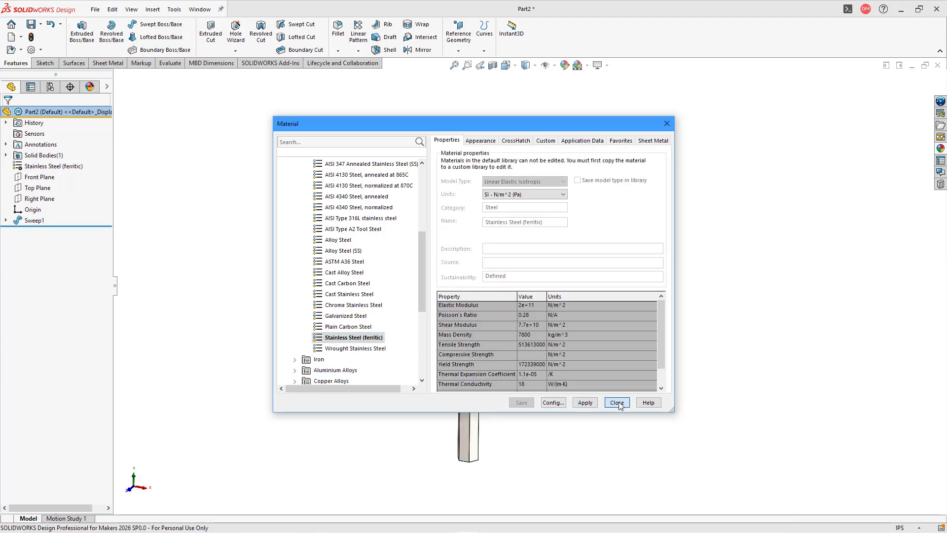
pyautogui.click(618, 403)
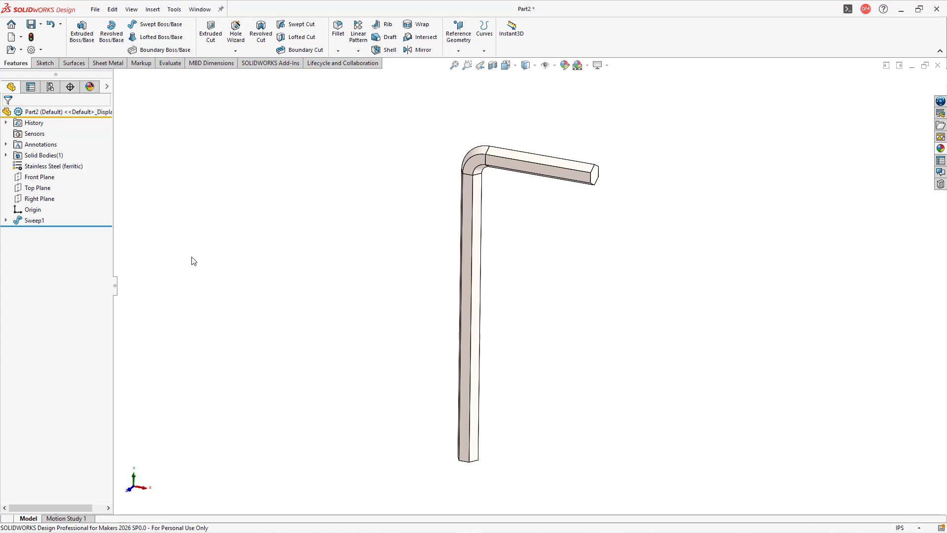
# Change the whole part's appearance to cast stainless steel from the Metal > Steel appearances.
pyautogui.rightClick(85, 113)
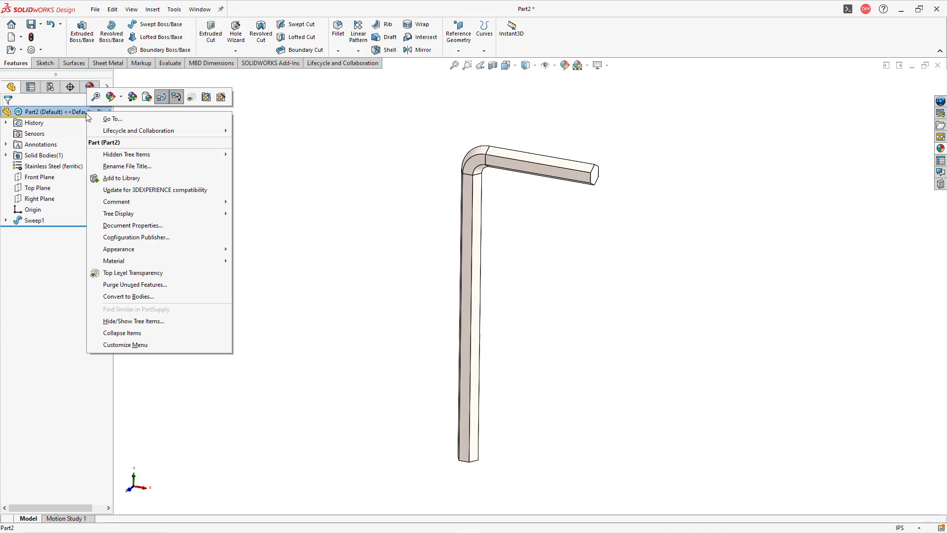
pyautogui.moveTo(200, 252)
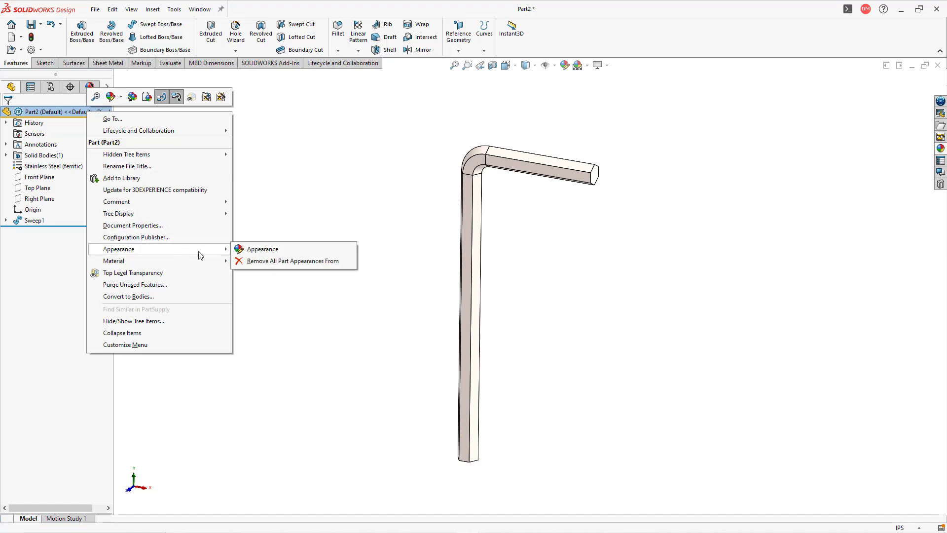
pyautogui.click(253, 252)
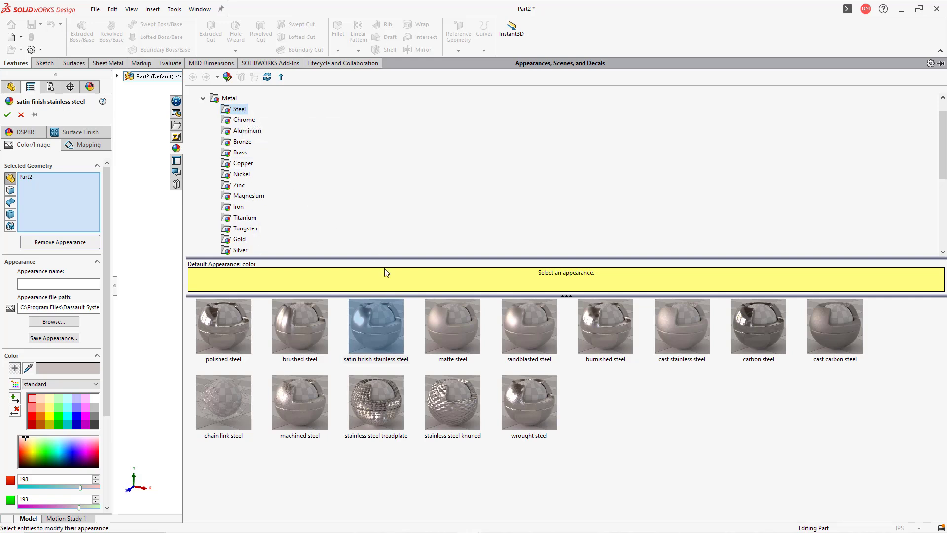
pyautogui.click(686, 337)
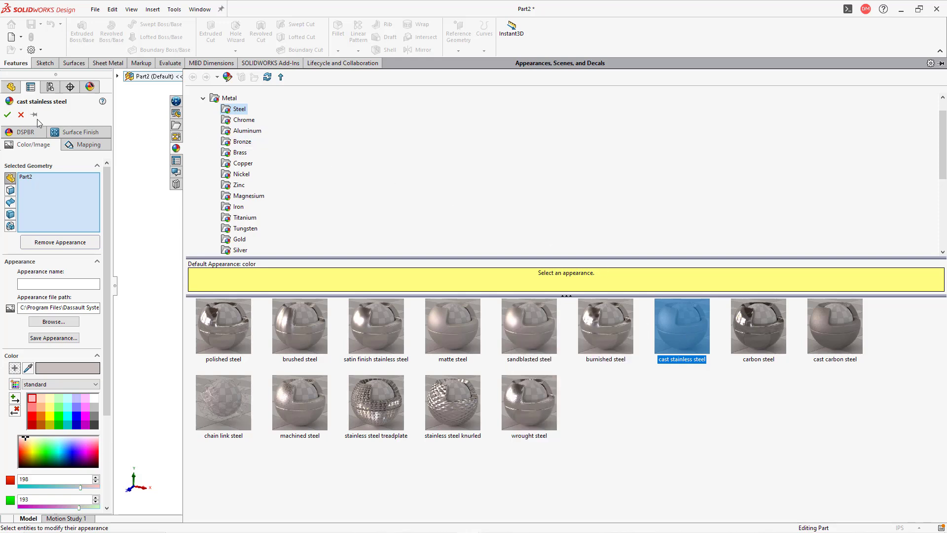
pyautogui.click(7, 114)
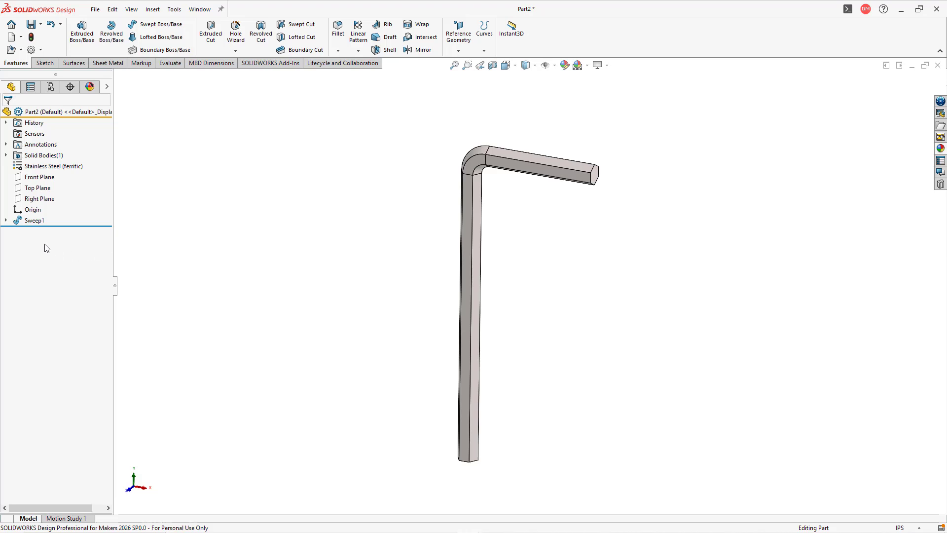
# Expand the sweep feature to list its profile and path sketches.
pyautogui.click(6, 221)
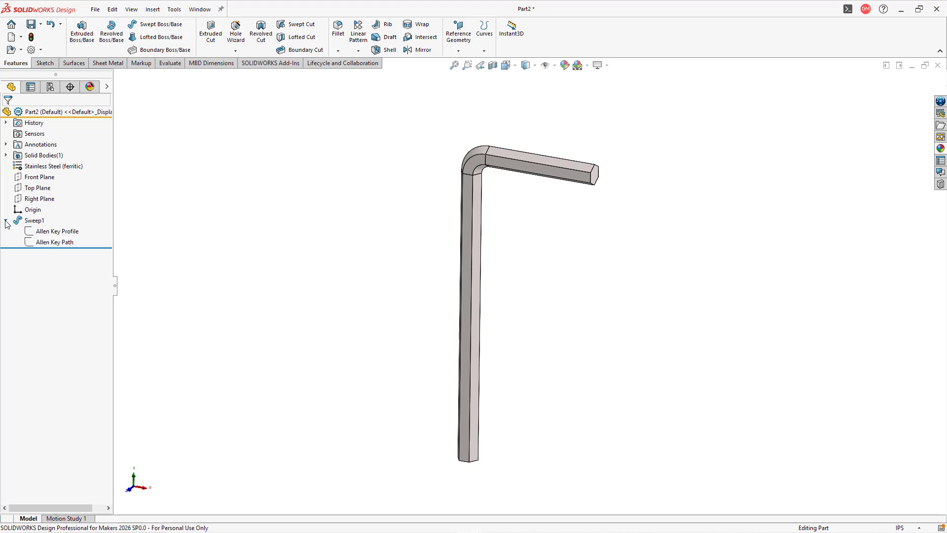